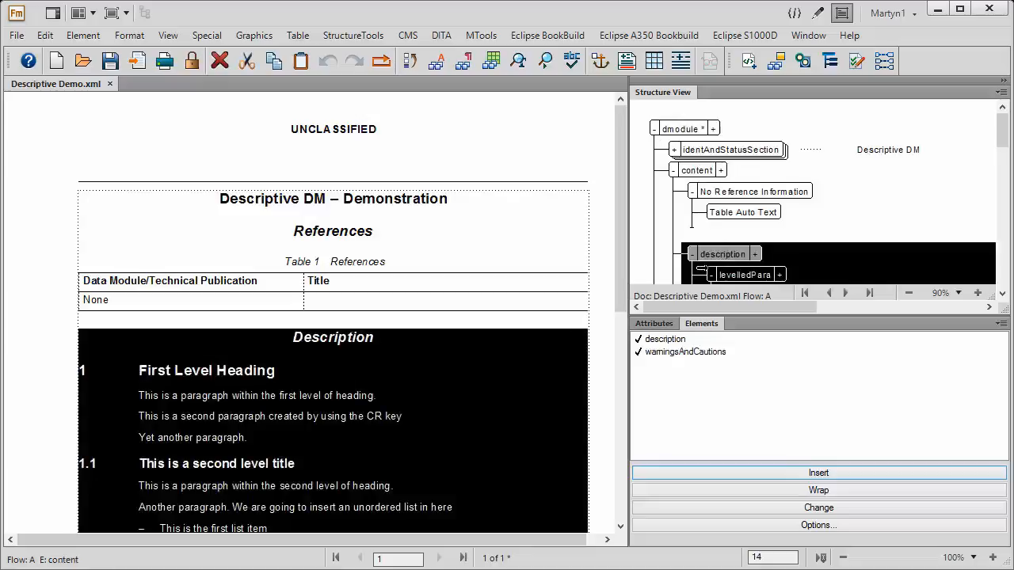
- Insert a warning before the first levelledPara, with a warningAndCautionPara reading "Thisis the text of the warning."
click(692, 265)
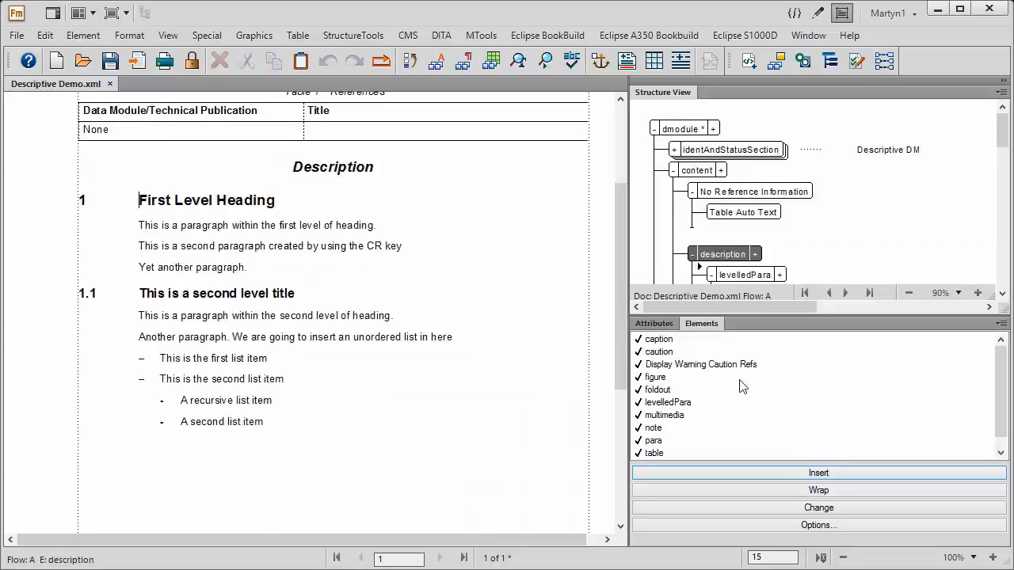
drag(1000, 400, 1000, 420)
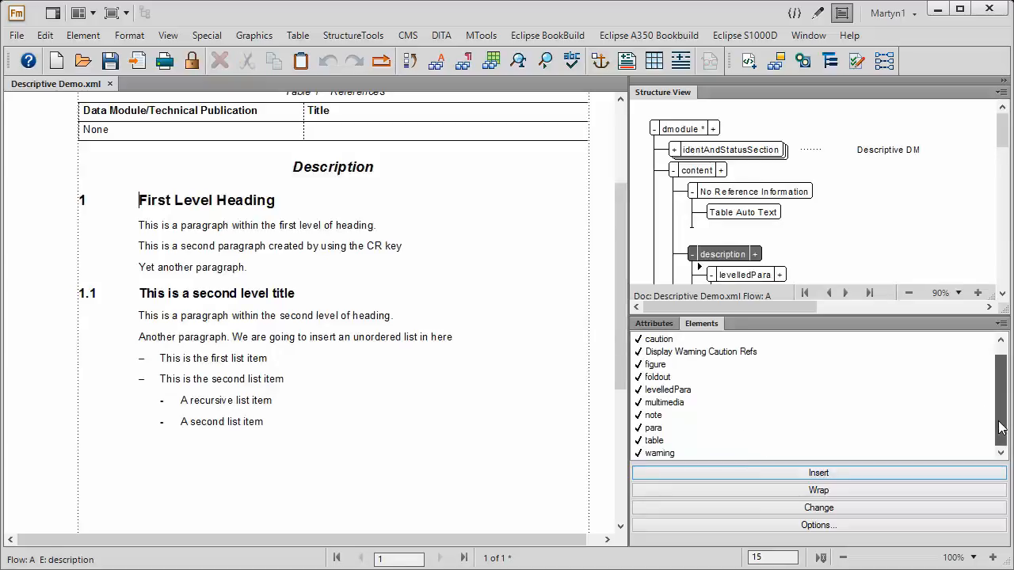
double_click(654, 453)
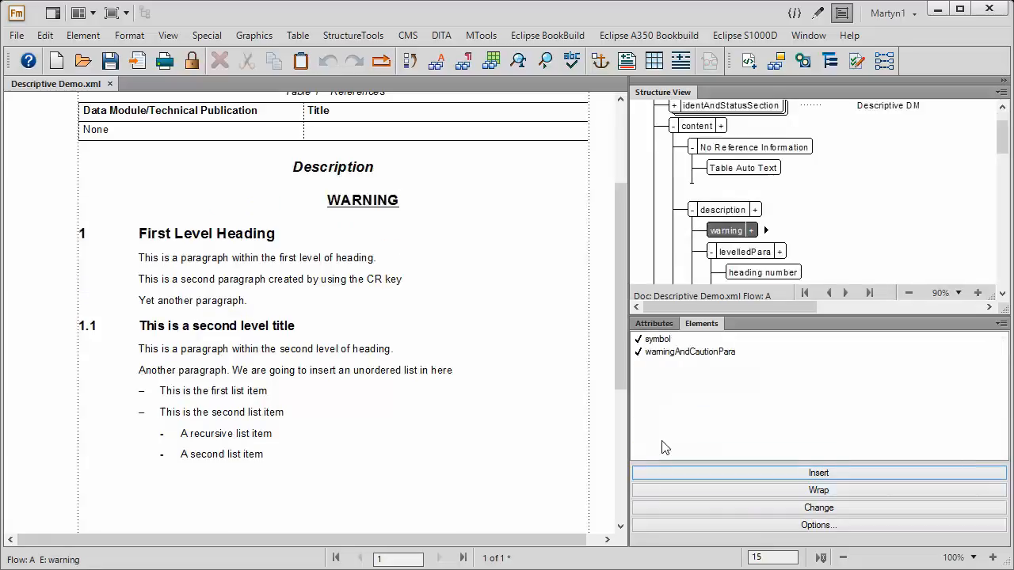
double_click(672, 355)
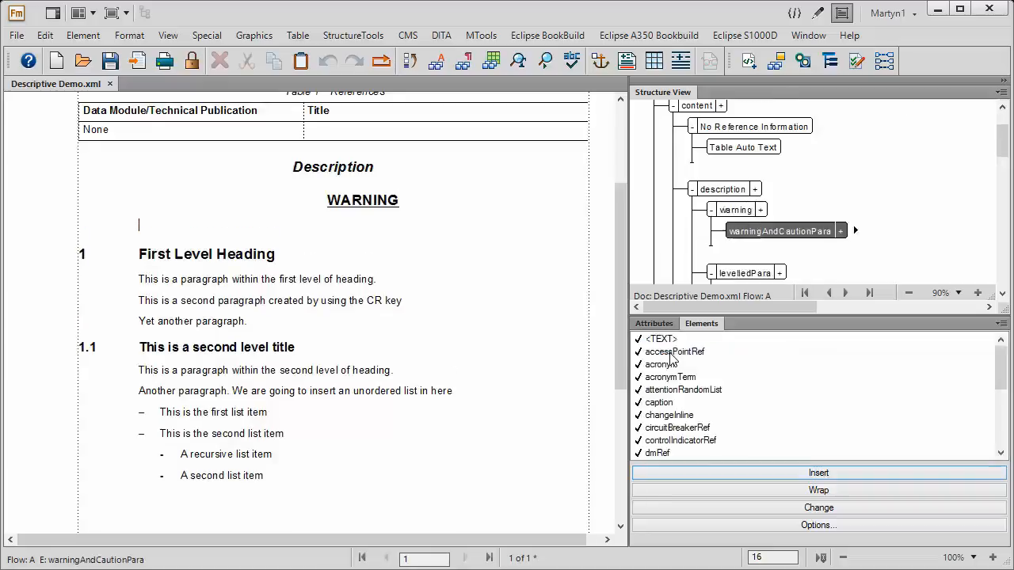
text(Thisis the text of the warning.)
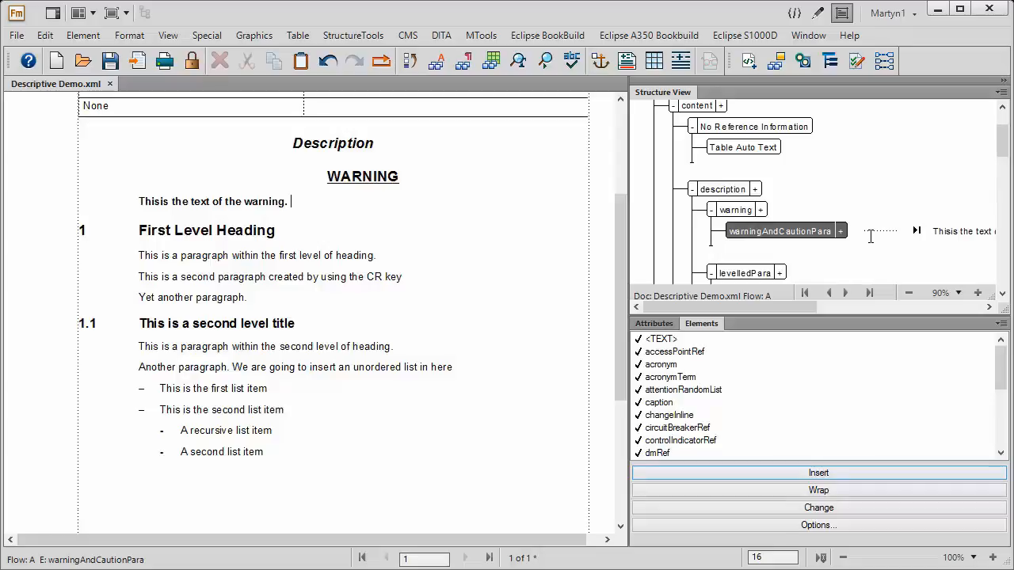
- Copy the warning sentence and paste it eight more times at the end of the same paragraph
key(shift+Left)
key(shift+Left)
key(shift+Left)
key(shift+Left)
key(shift+Left)
key(shift+Left)
key(shift+Left)
key(shift+Left)
key(shift+Left)
key(shift+Left)
key(shift+Left)
key(shift+Left)
key(shift+Left)
key(shift+Left)
key(shift+Left)
key(shift+Left)
key(shift+Left)
key(shift+Left)
key(shift+Left)
key(shift+Left)
key(shift+Left)
key(shift+Left)
key(shift+Left)
key(shift+Left)
key(shift+Left)
key(shift+Left)
key(shift+Left)
key(shift+Left)
key(shift+Left)
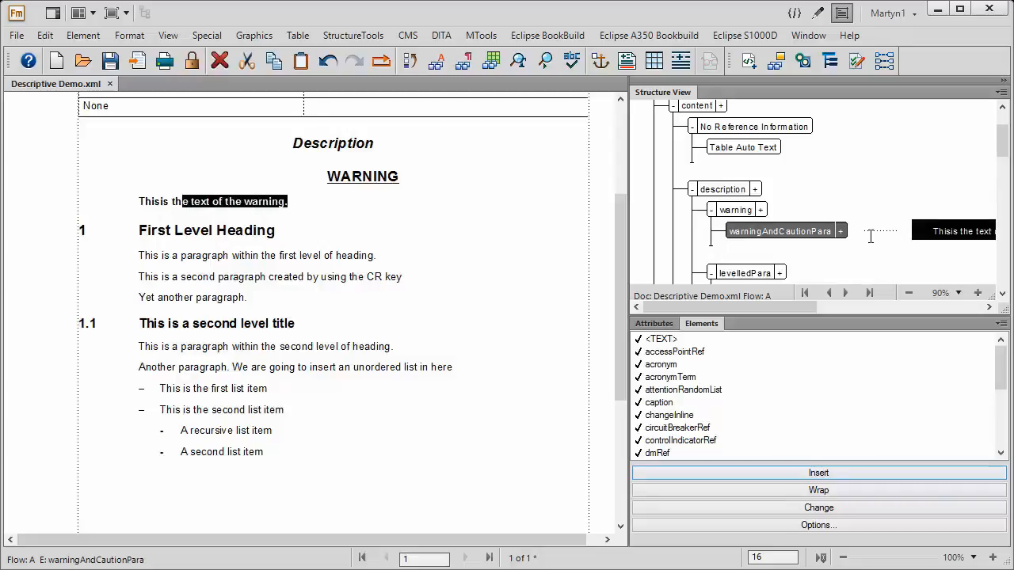
key(shift+Left)
key(shift+Left)
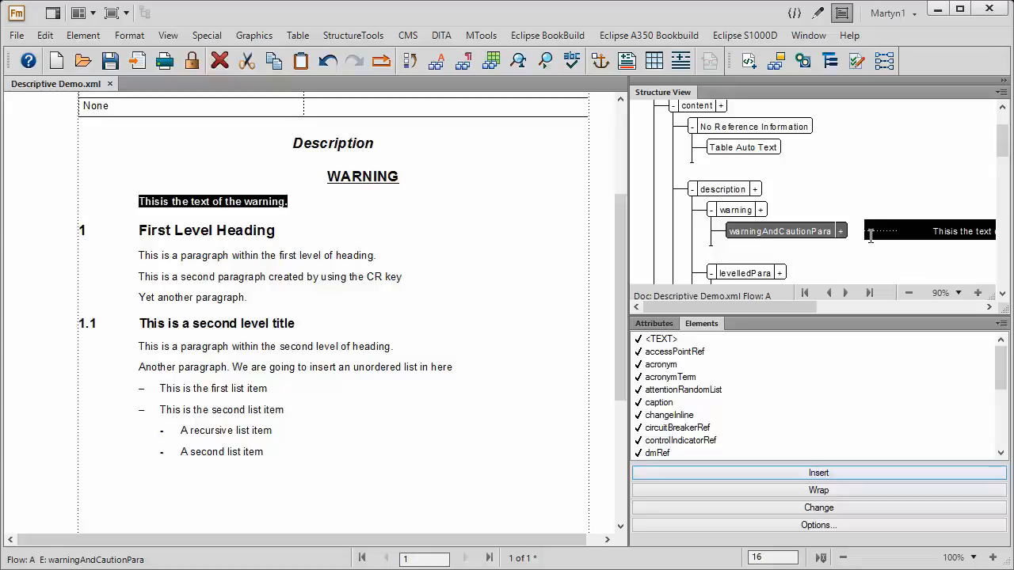
click(294, 202)
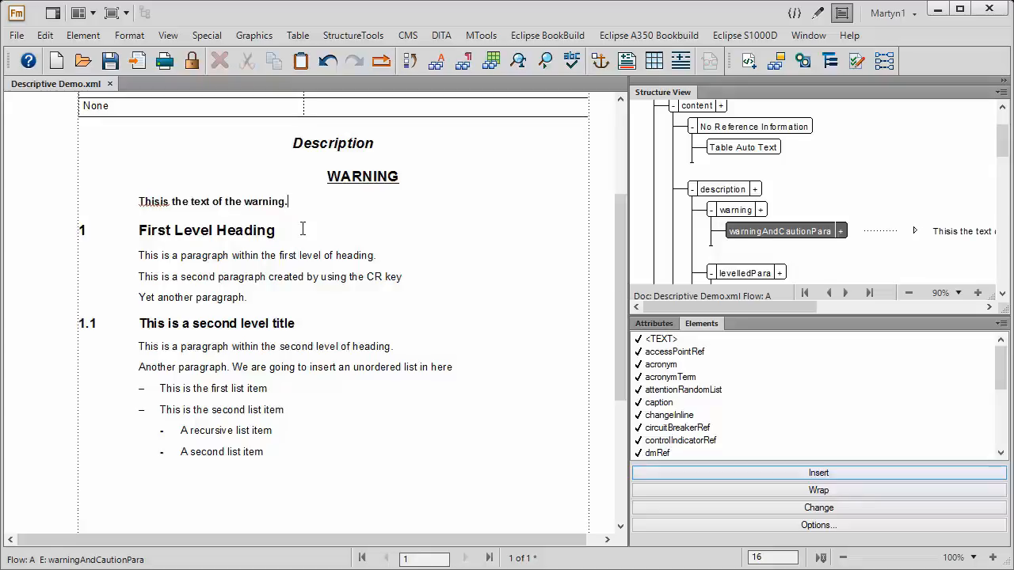
key(ctrl+v)
key(ctrl+v)
key(ctrl+v)
key(ctrl+v)
key(ctrl+v)
key(ctrl+v)
key(ctrl+v)
key(ctrl+v)
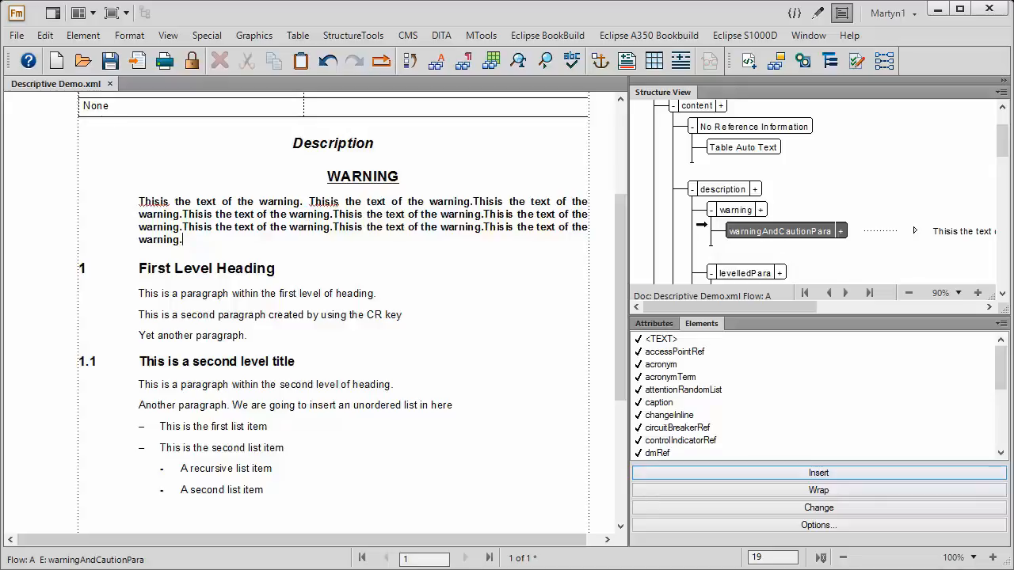
- Insert a caution between the warning and the first levelledPara, with a warningAndCautionPara reading "This is teh text of the cautions."
click(710, 221)
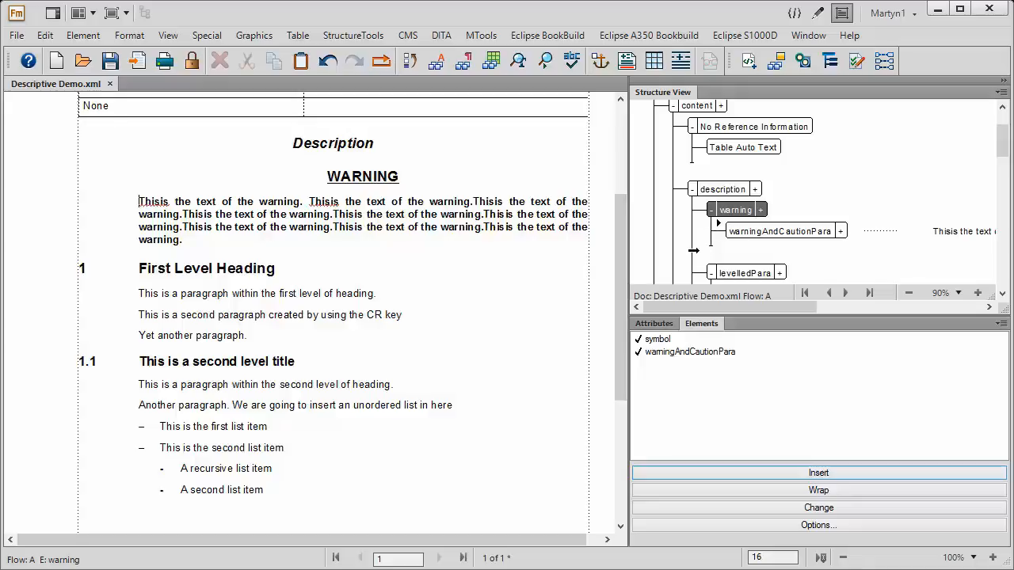
click(693, 251)
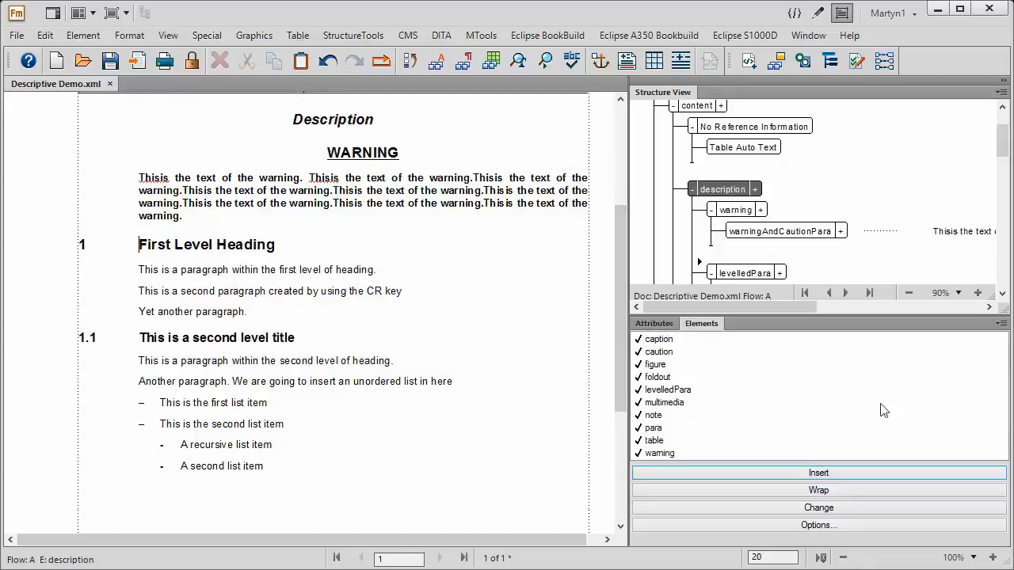
double_click(662, 351)
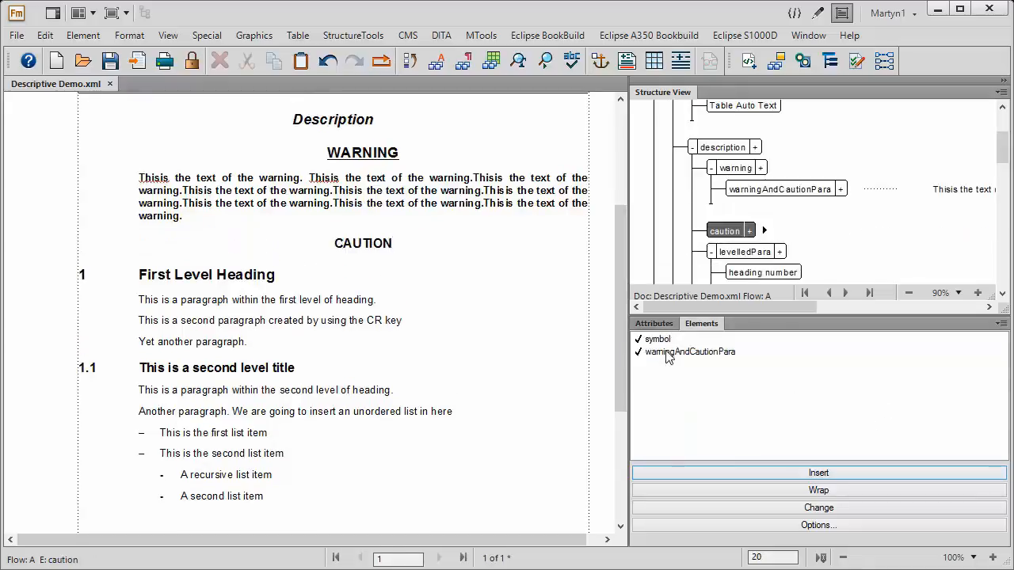
double_click(711, 355)
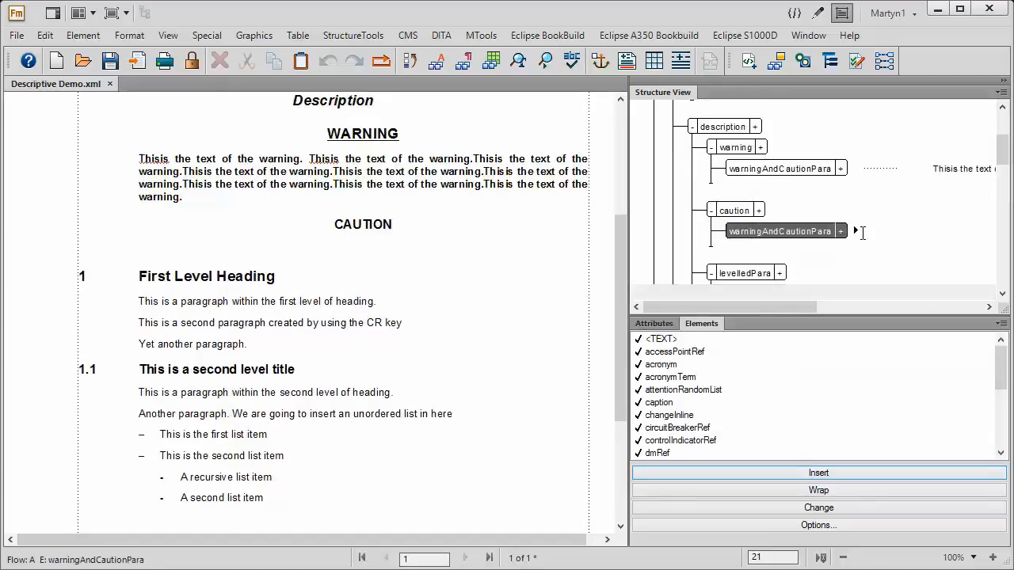
text(This)
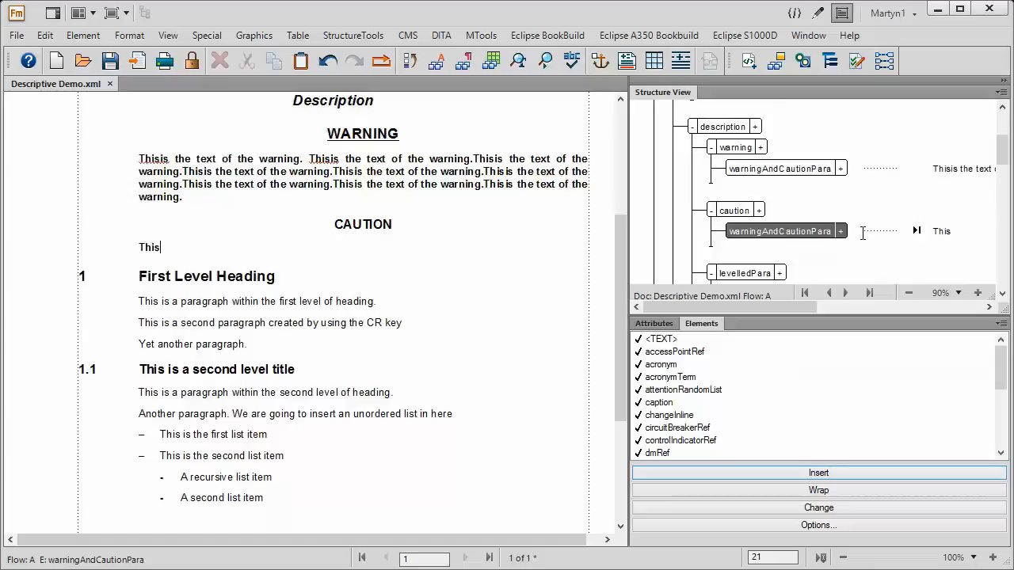
text( is teh text)
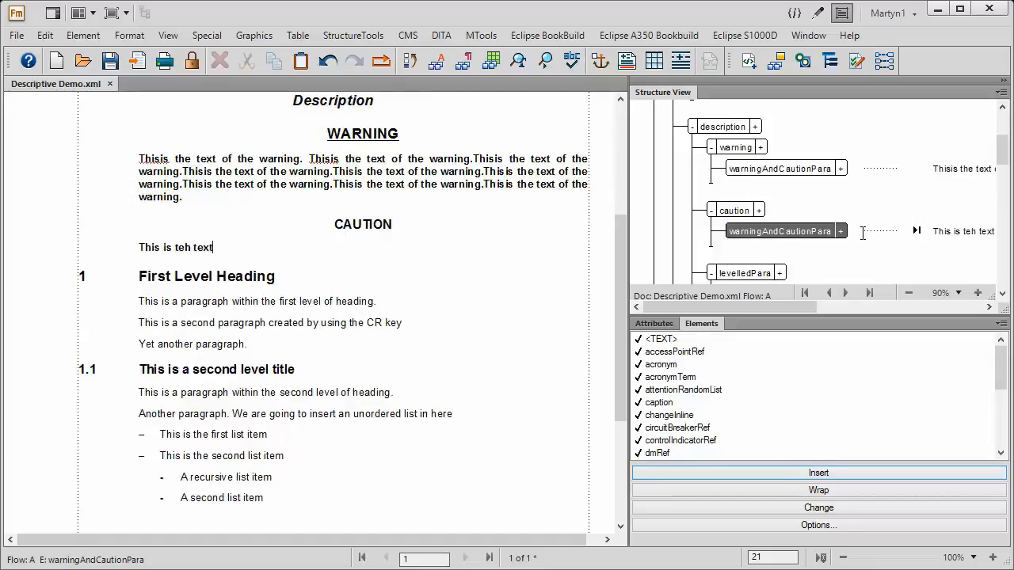
text( of the cautions.)
- Copy the caution sentence and paste it repeatedly in its paragraph, undoing surplus pastes so the sentence appears nine times
key(shift+Left)
key(shift+Left)
key(shift+Left)
key(shift+Left)
key(shift+Left)
key(shift+Left)
key(shift+Left)
key(shift+Left)
key(shift+Left)
key(shift+Left)
key(shift+Left)
key(shift+Left)
key(shift+Left)
key(shift+Left)
key(shift+Left)
key(shift+Left)
key(shift+Left)
key(shift+Left)
key(shift+Left)
key(shift+Left)
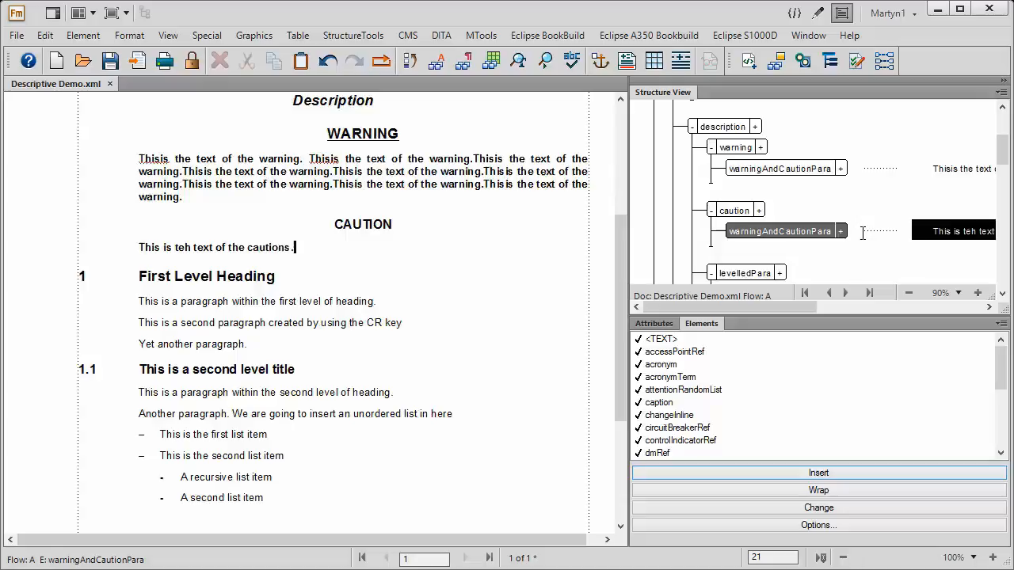
key(shift+Left)
key(shift+Left)
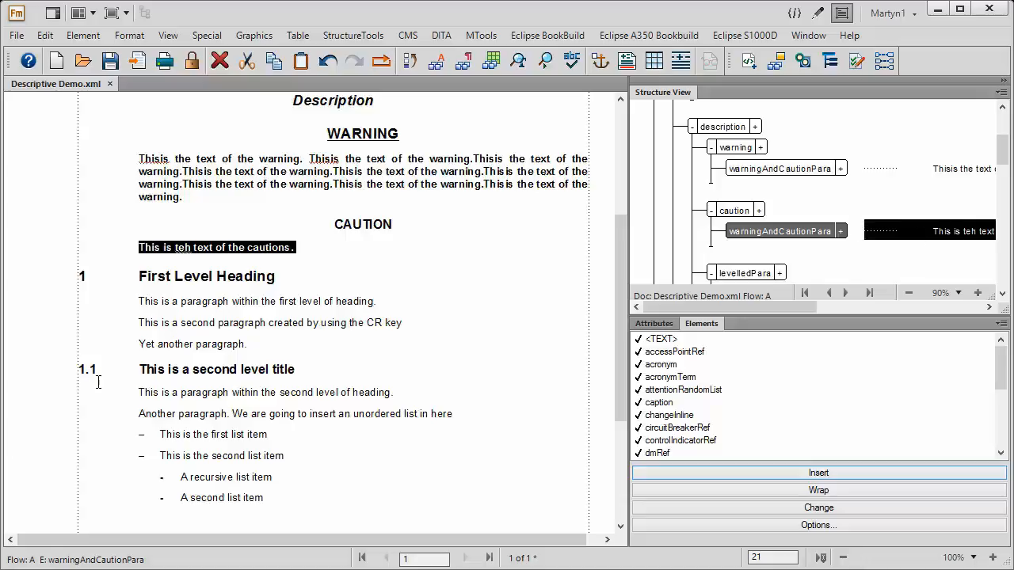
click(298, 251)
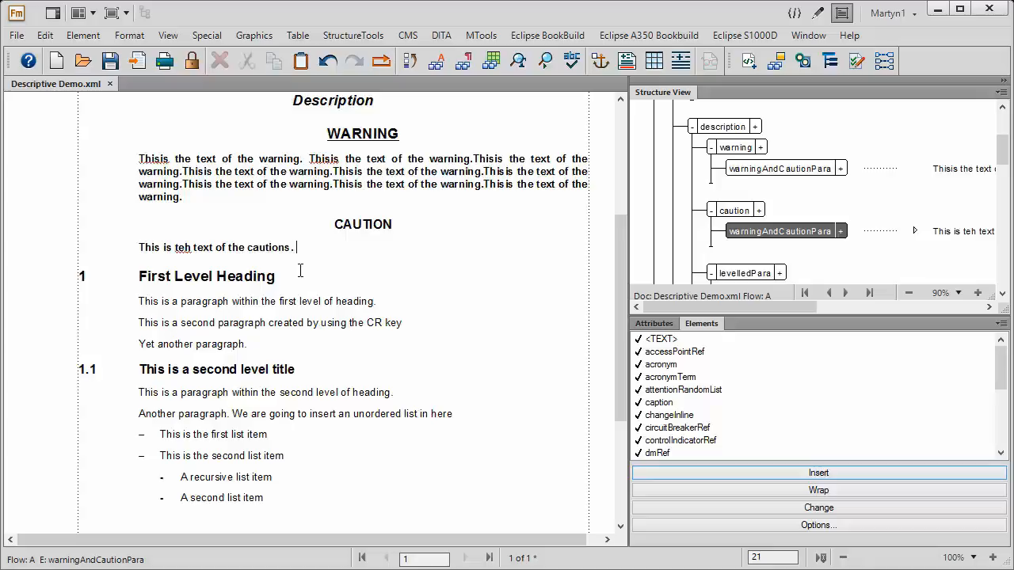
key(ctrl+v)
key(ctrl+v)
key(ctrl+v)
key(ctrl+v)
key(ctrl+v)
key(ctrl+v)
key(ctrl+v)
key(ctrl+v)
key(ctrl+v)
key(ctrl+v)
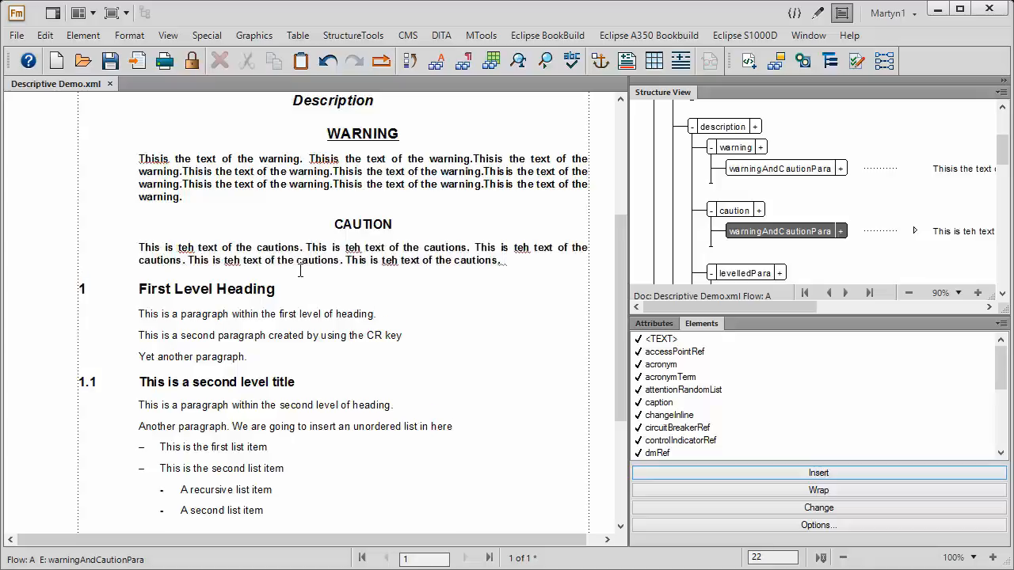
key(ctrl+v)
key(ctrl+v)
key(ctrl+v)
key(ctrl+v)
key(ctrl+v)
key(ctrl+v)
key(ctrl+v)
key(ctrl+v)
key(ctrl+v)
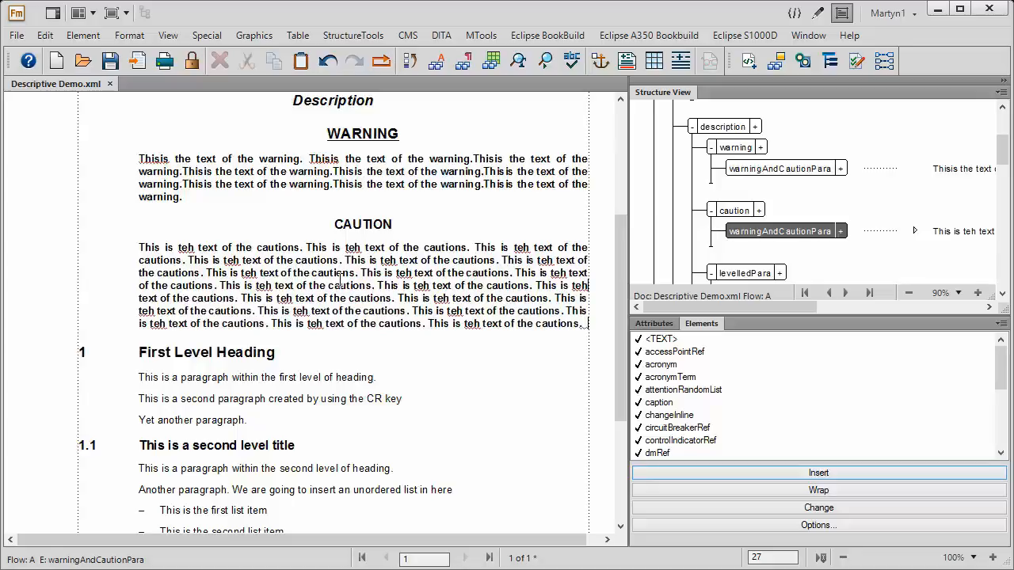
key(ctrl+z)
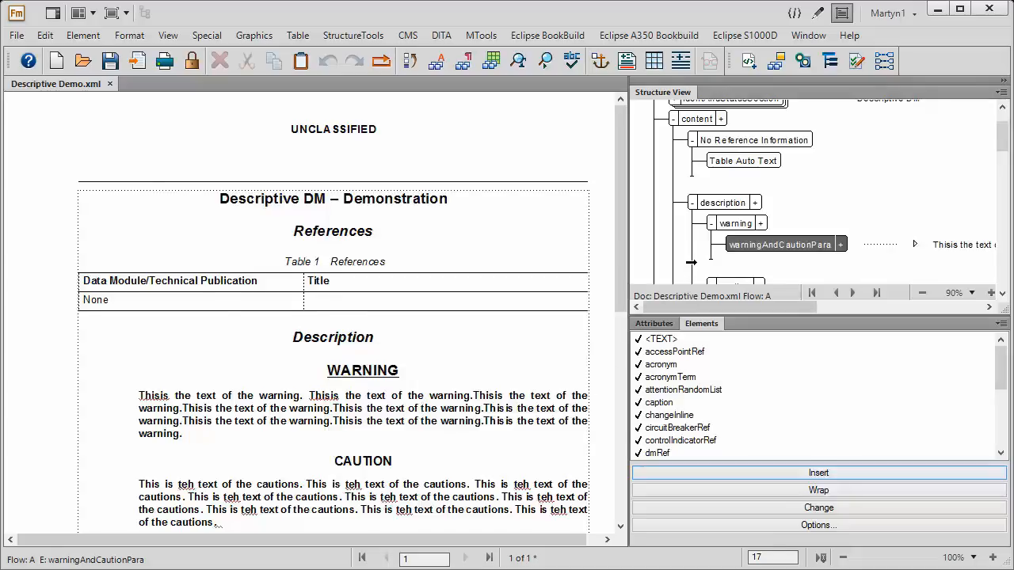
- Insert a second warning before the caution, with a warningAndCautionPara containing "This is the text of the second warning." twice
click(689, 266)
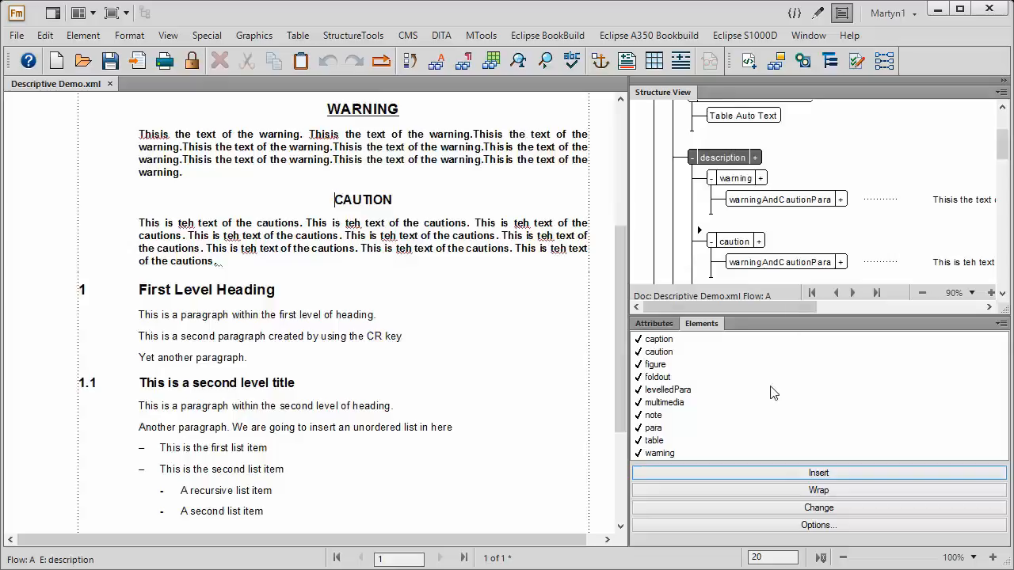
click(659, 454)
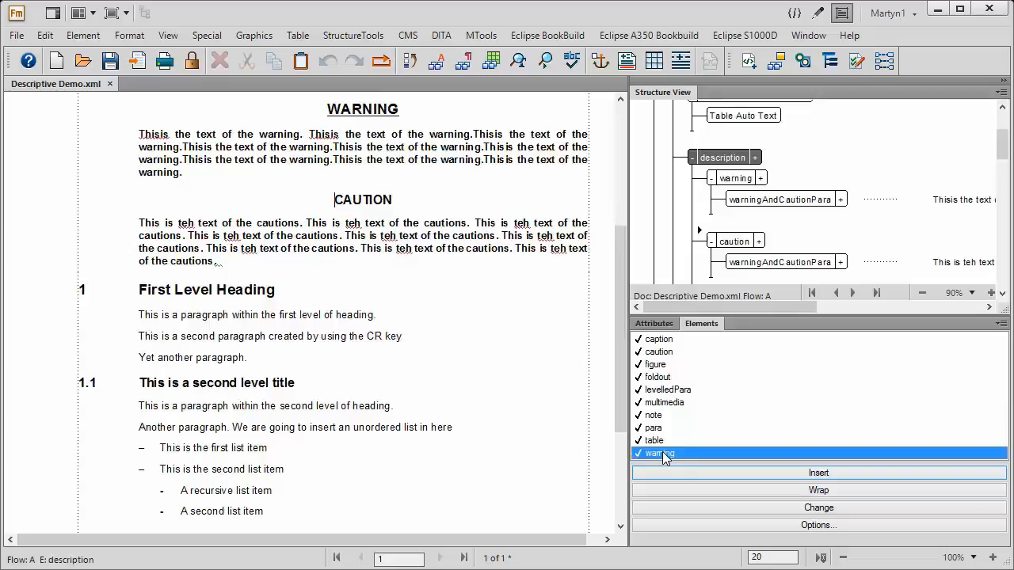
double_click(662, 454)
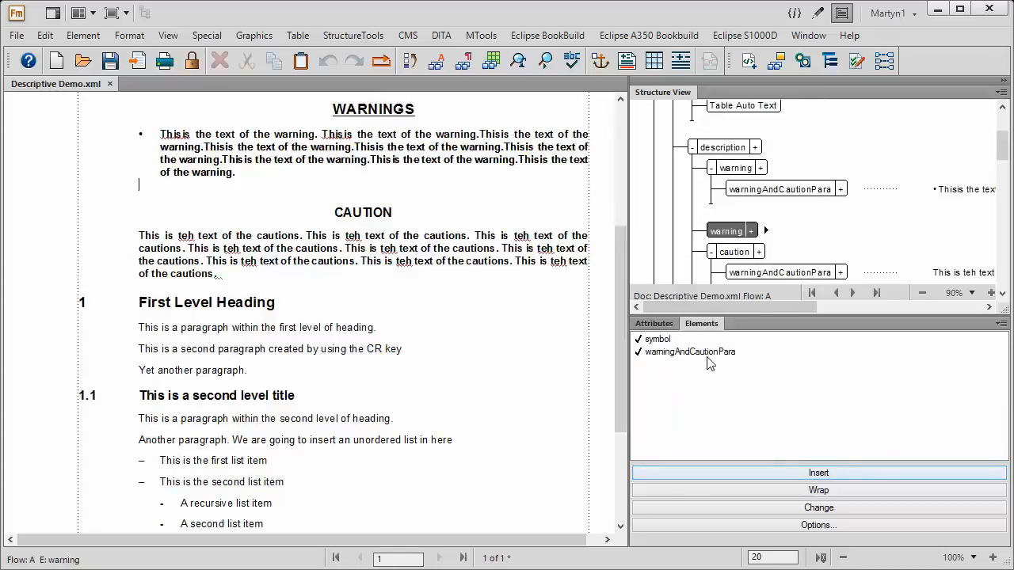
double_click(708, 353)
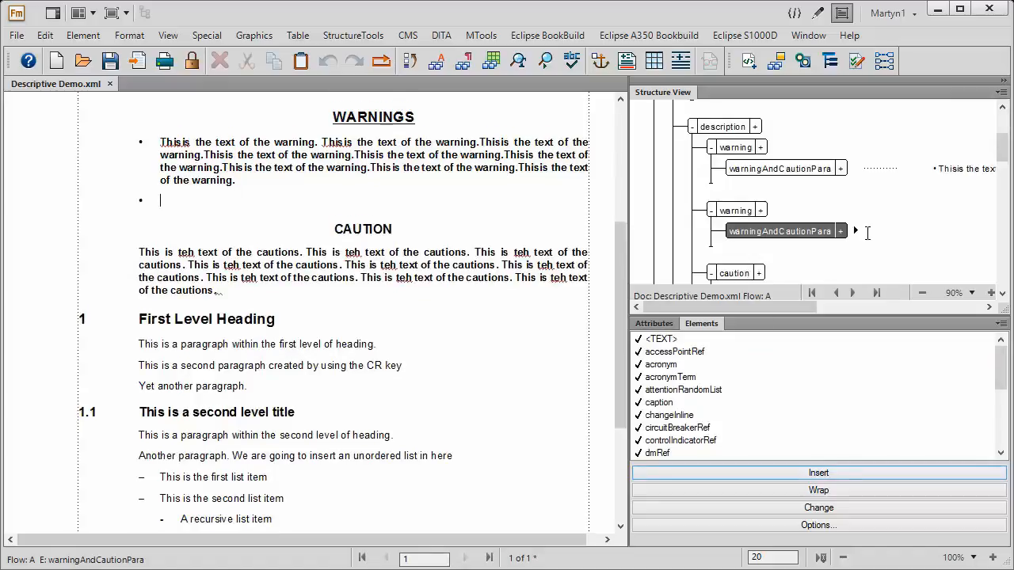
text(This is the text of the second warning. This is the text of the ze)
key(BackSpace)
key(BackSpace)
text(second warning.)
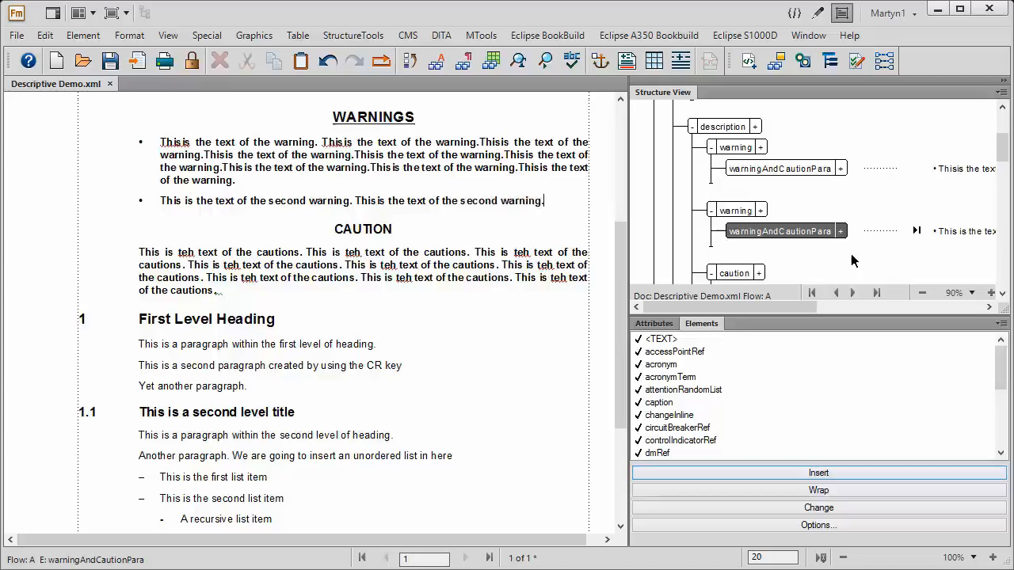
- Examine the Multiple Warning/Caution/Note settings under Issue 2+ Options in the S1000D preferences, keeping Legacy selected
click(340, 118)
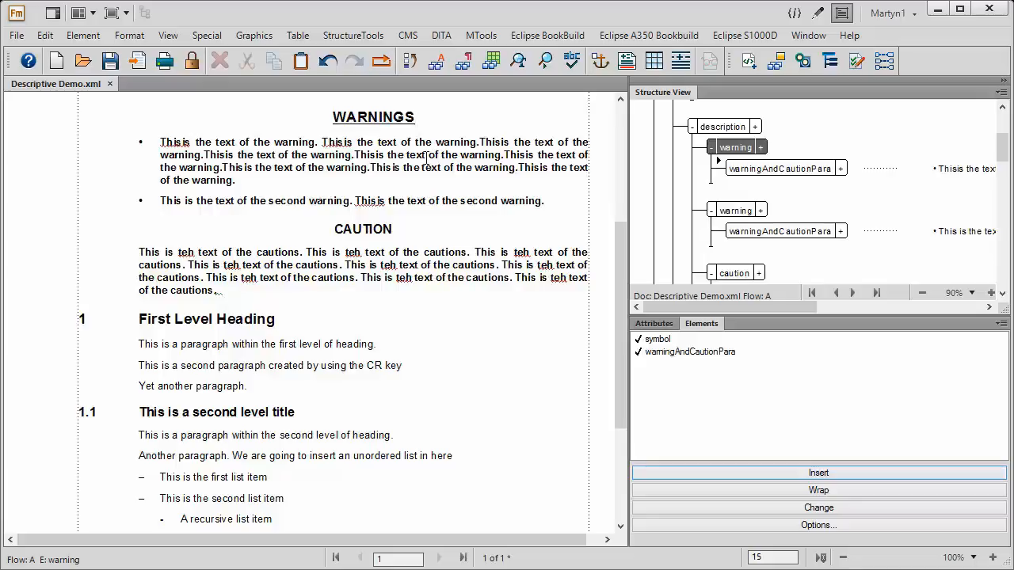
click(745, 36)
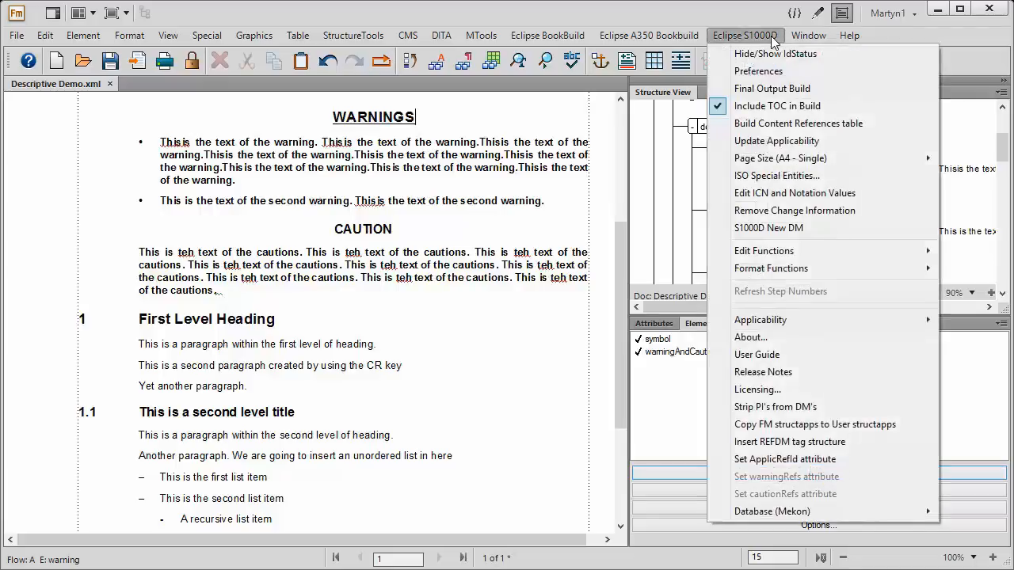
click(750, 72)
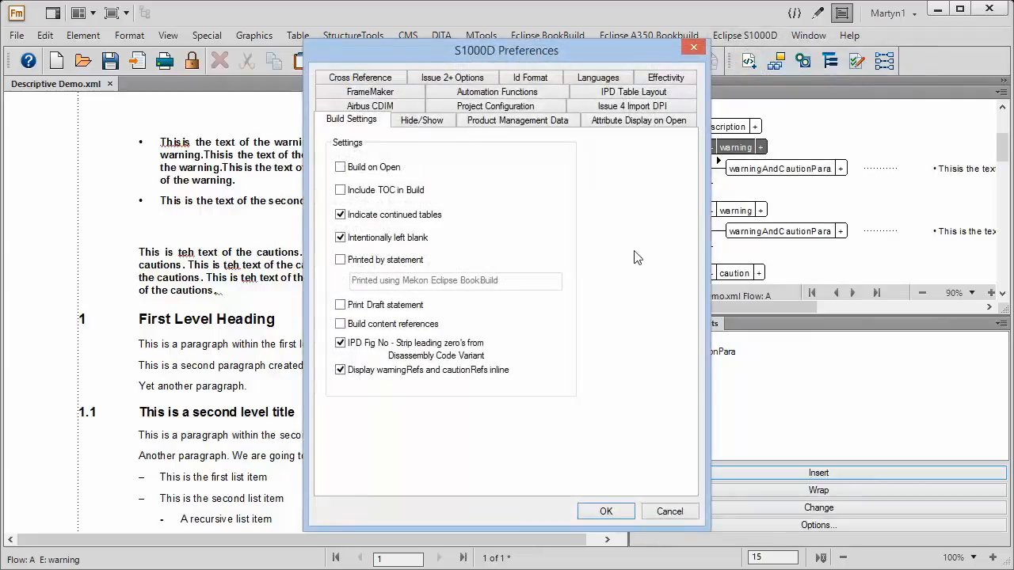
click(455, 79)
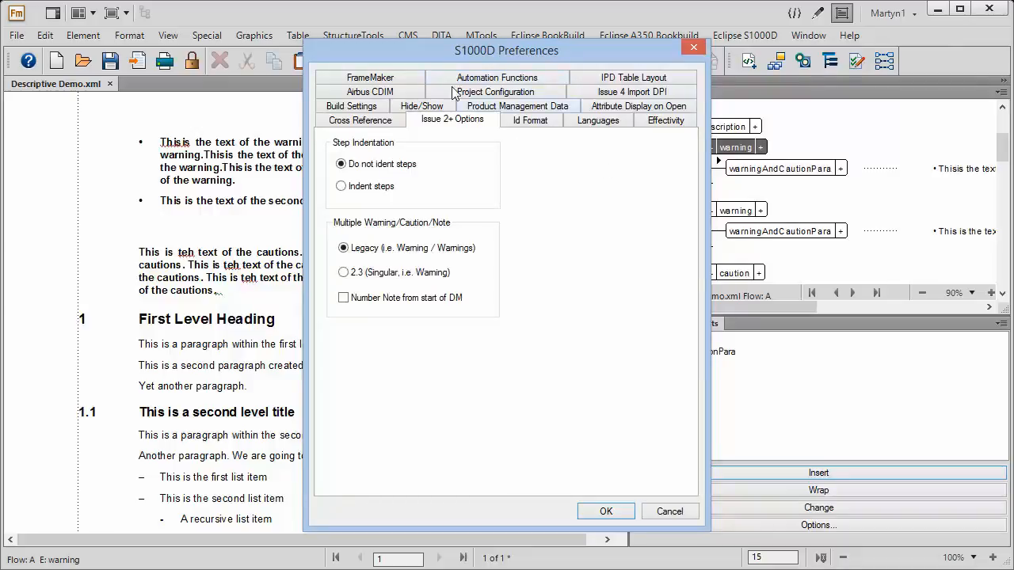
drag(412, 48, 736, 30)
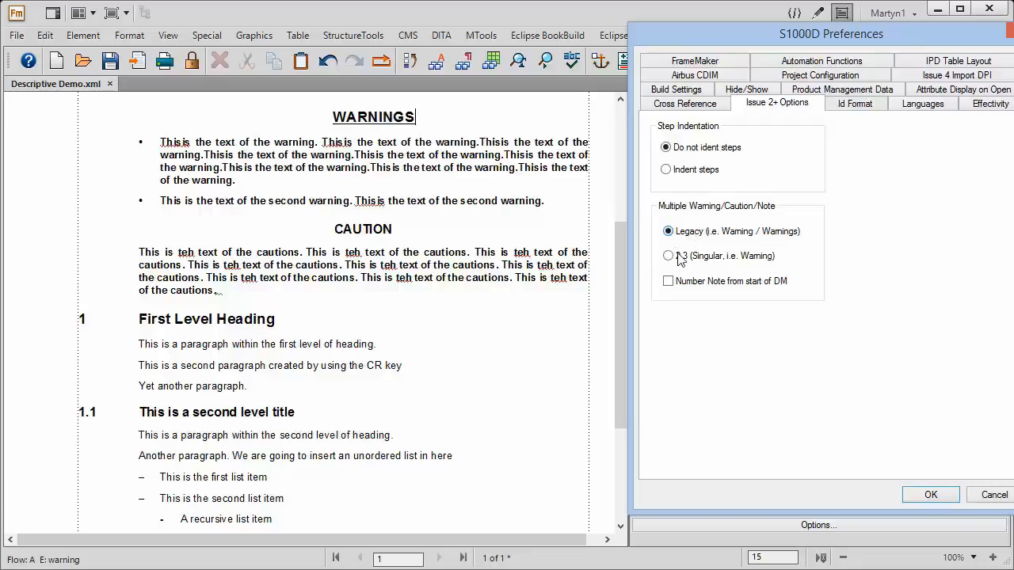
click(916, 496)
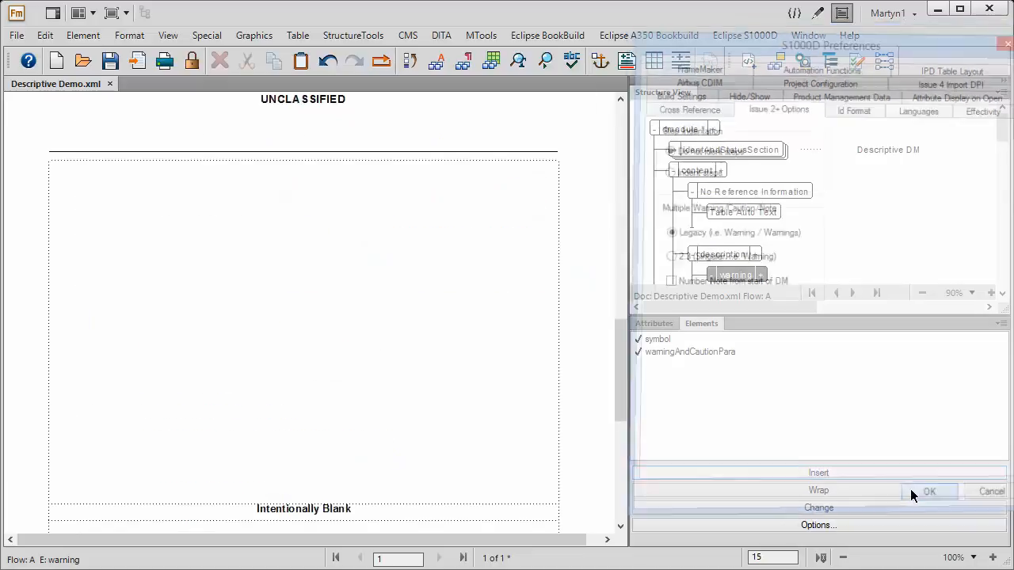
- Set Multiple Warning/Caution/Note to 2.3 (Singular, i.e. Warning) under Issue 2+ Options in the S1000D preferences
click(479, 359)
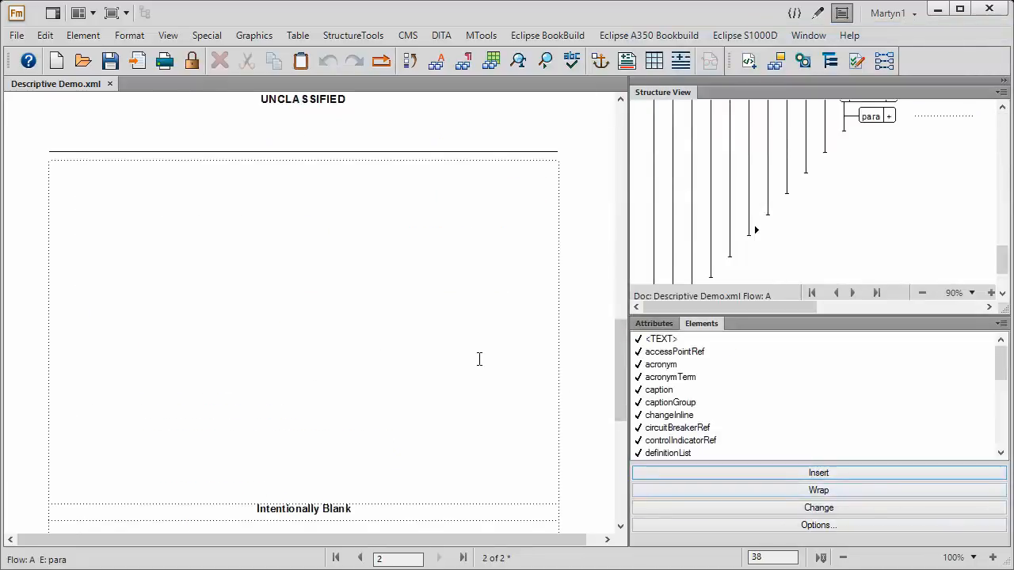
scroll(478, 359, up, 10)
scroll(478, 359, down, 3)
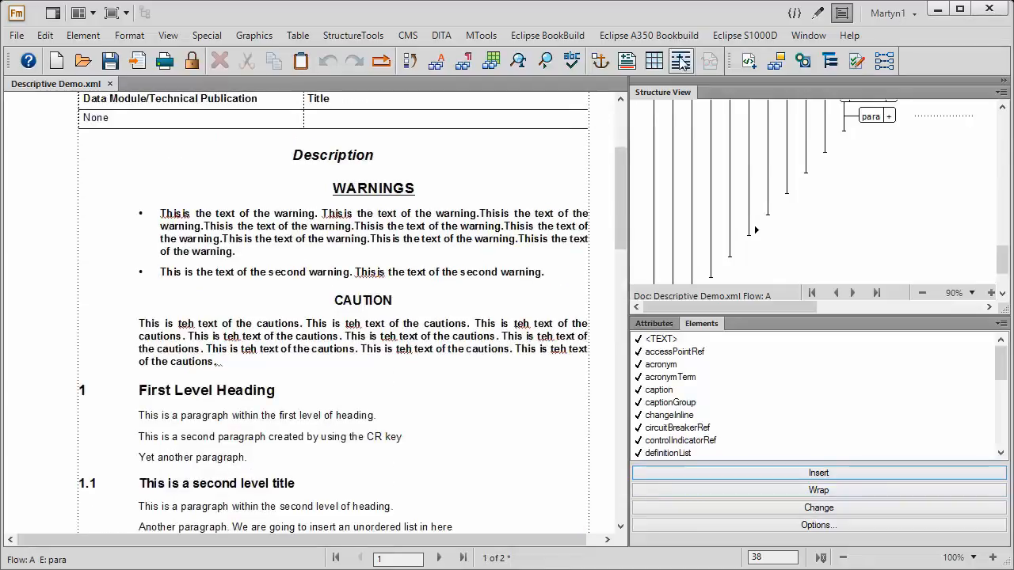
click(743, 37)
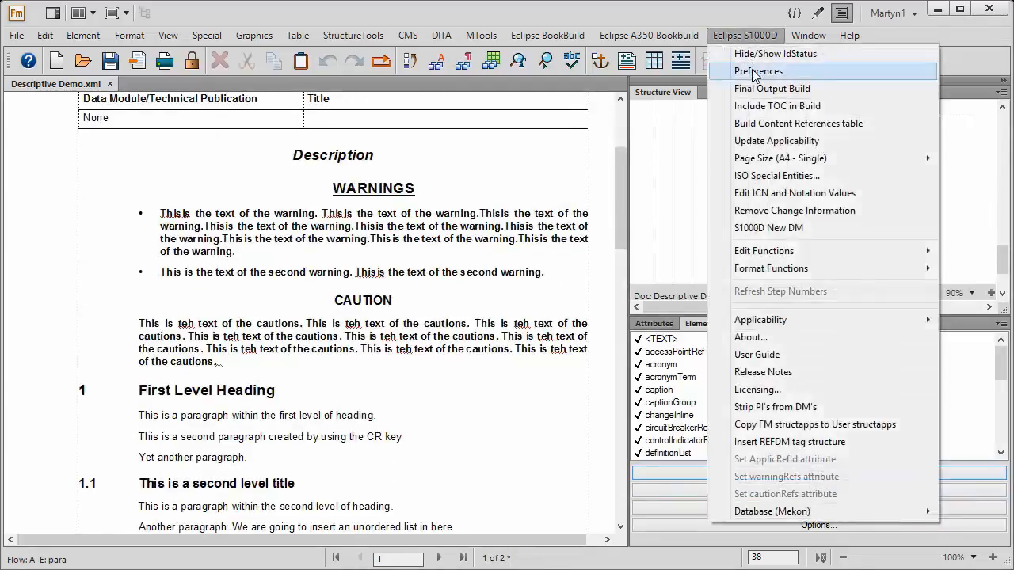
click(756, 71)
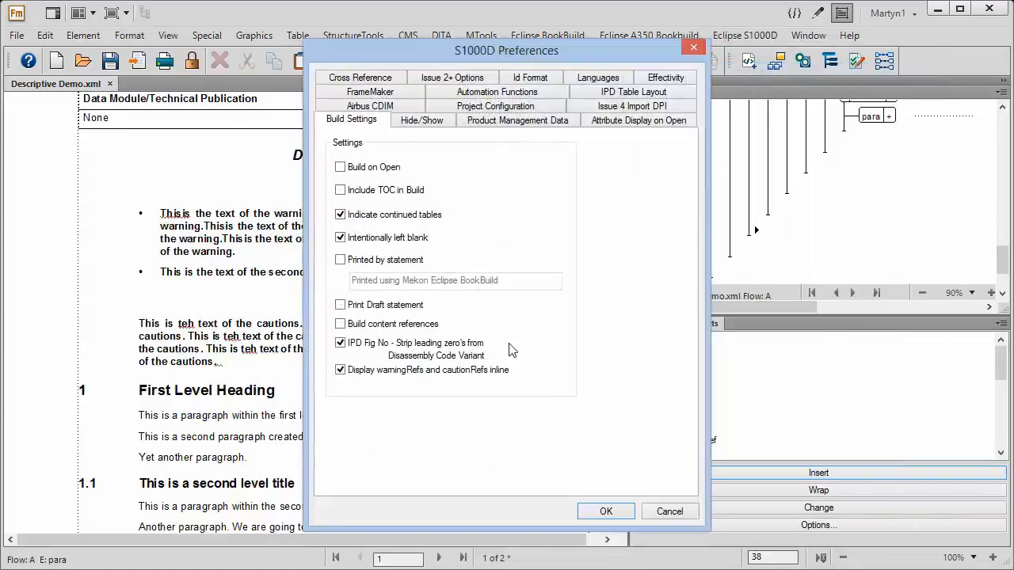
drag(479, 59, 836, 46)
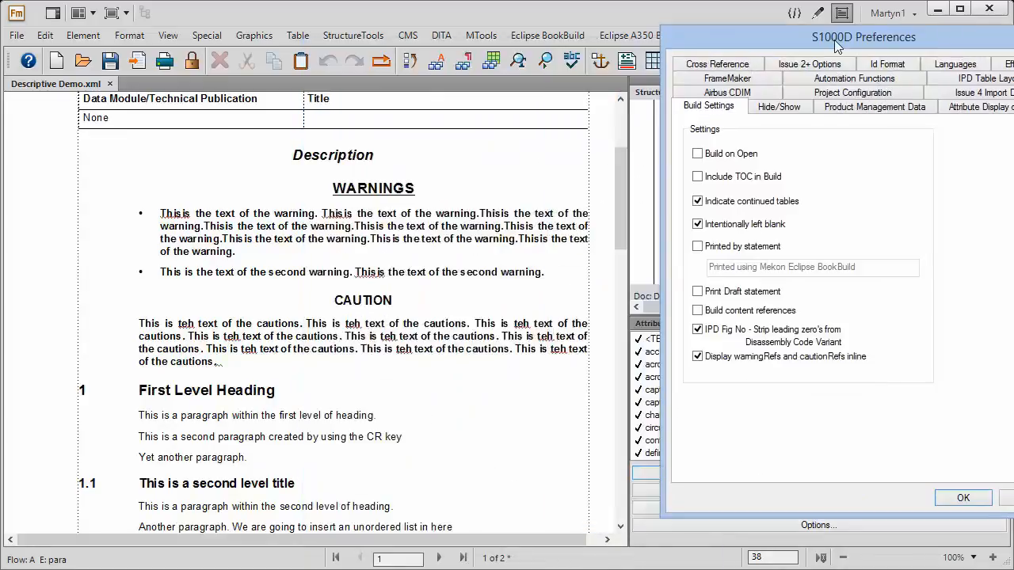
click(810, 66)
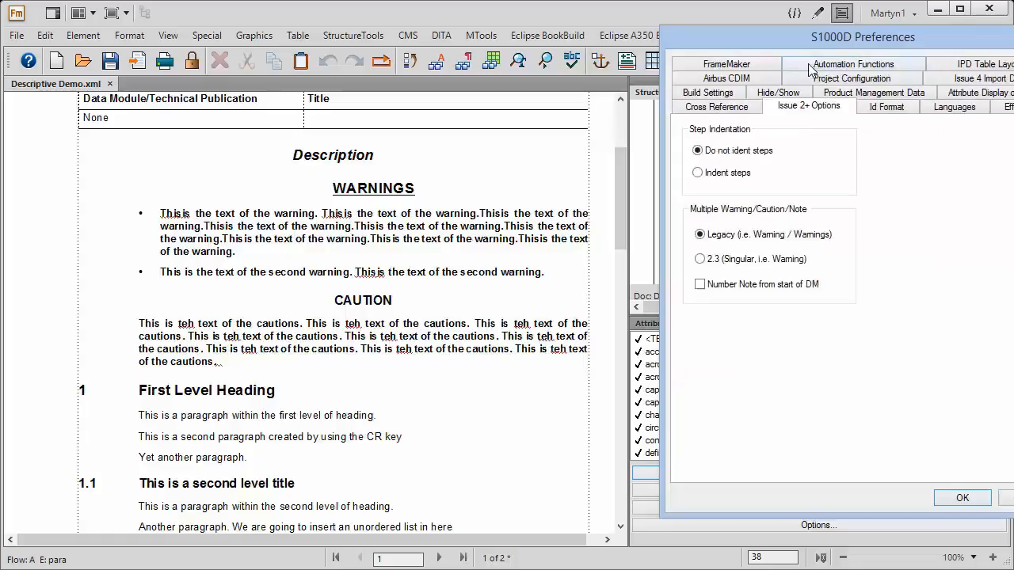
click(700, 260)
click(960, 499)
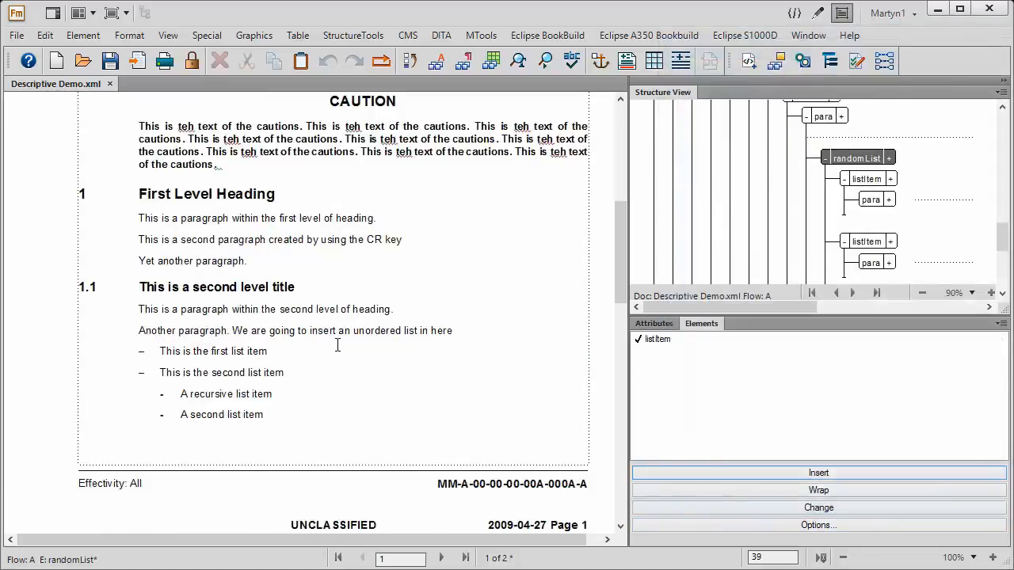
scroll(338, 345, up, 5)
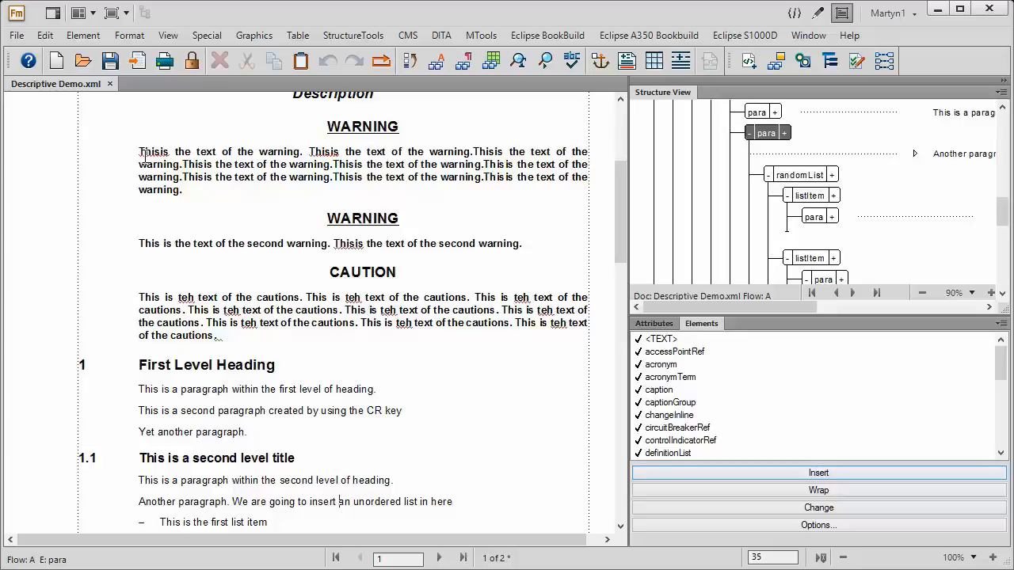
click(186, 196)
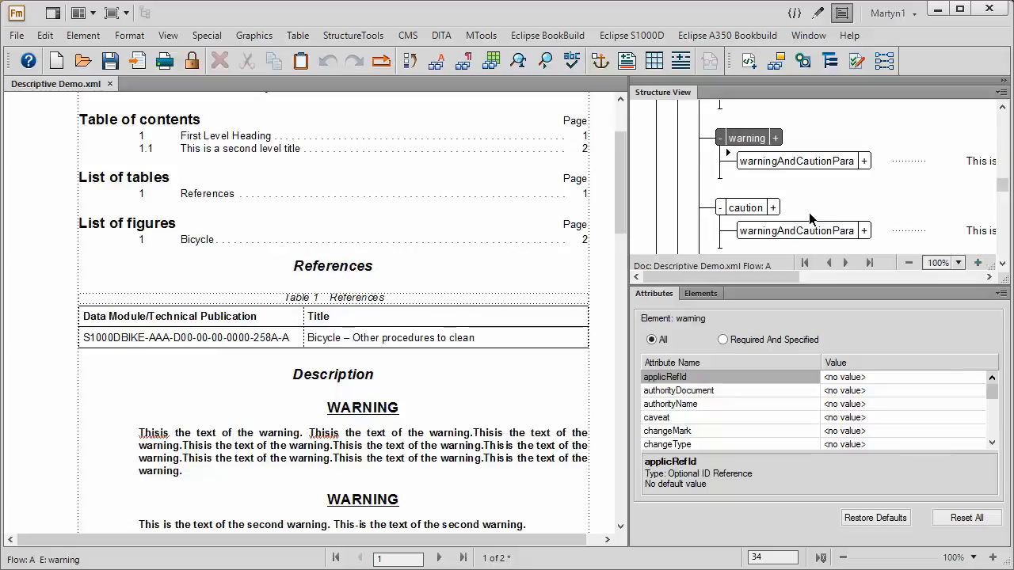
- Insert a symbol element in the second warning, before its warningAndCautionPara, with no attribute values entered
click(722, 151)
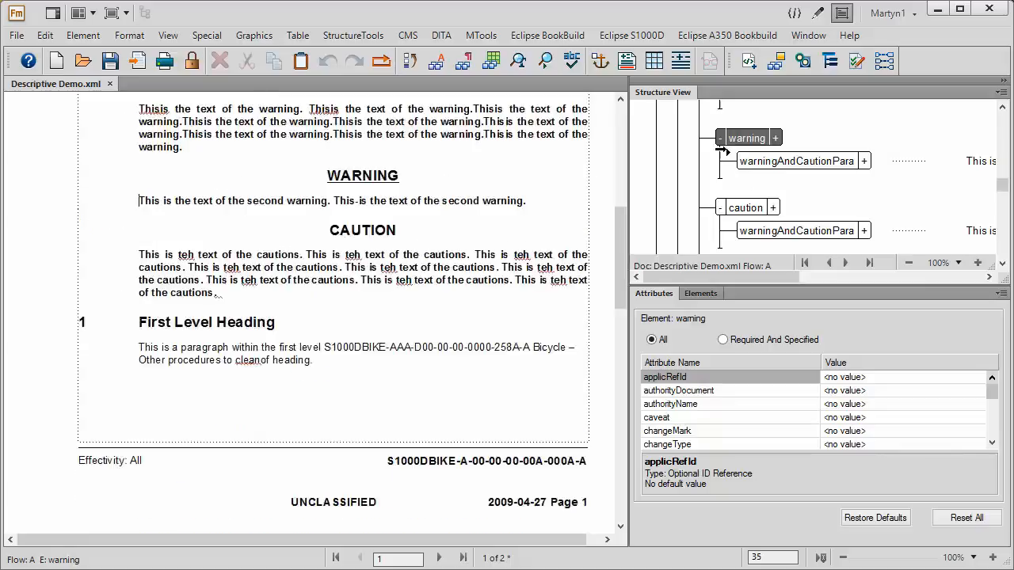
click(702, 295)
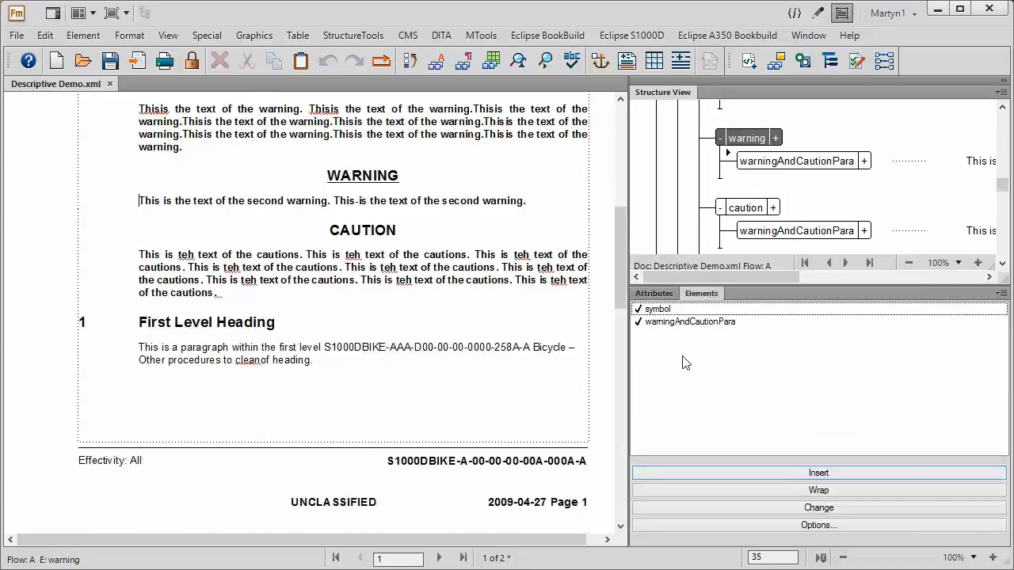
double_click(656, 310)
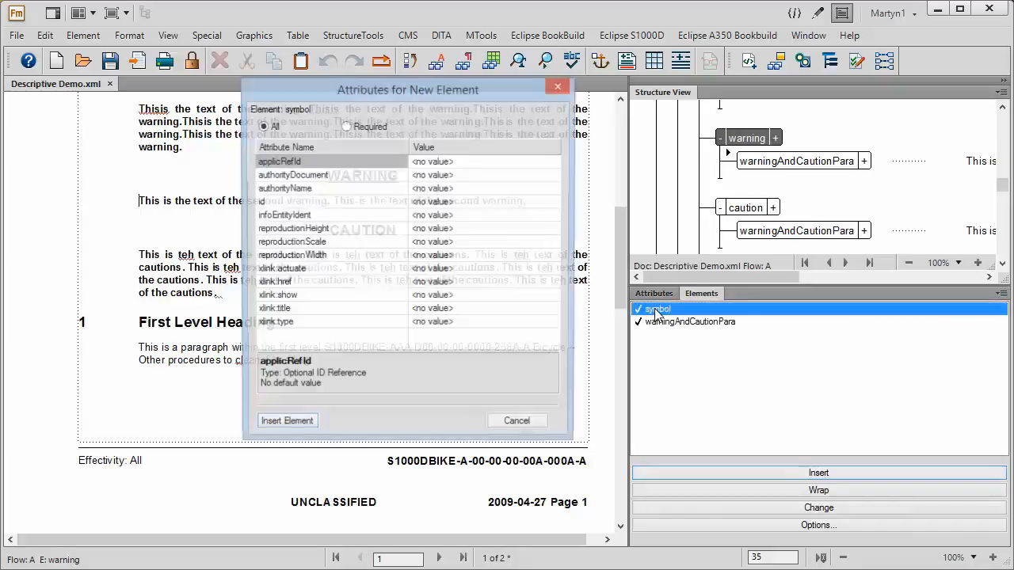
click(296, 429)
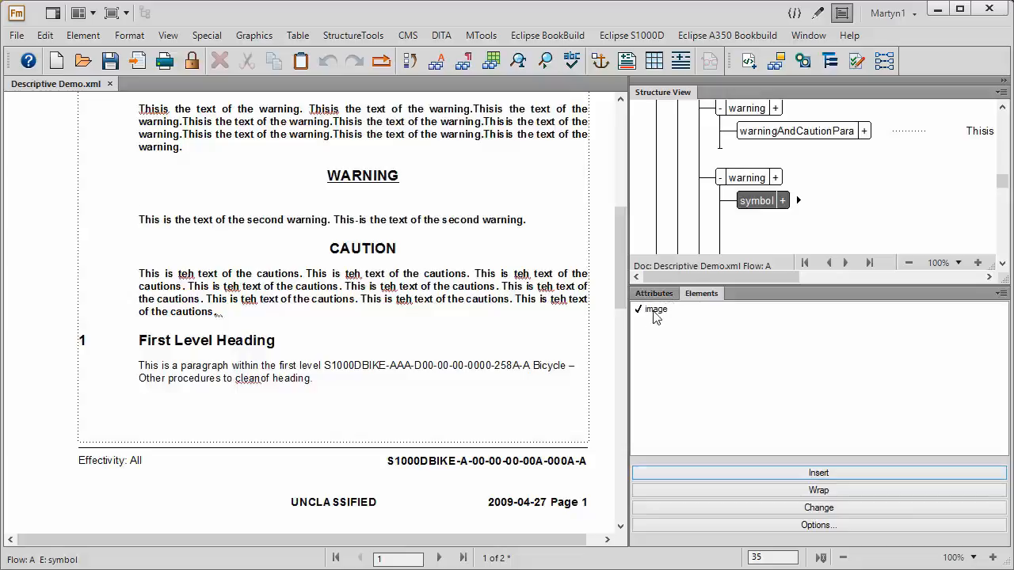
- Insert an image in the symbol by importing radioation.jpg by reference at 300 dpi, accepting radioation as its graphic board number
double_click(655, 310)
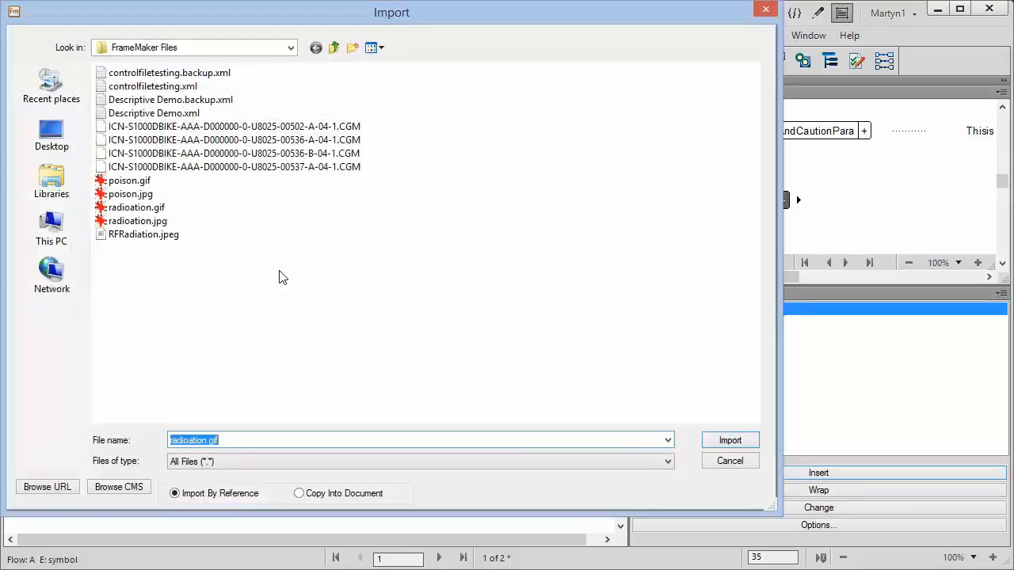
click(162, 223)
click(728, 441)
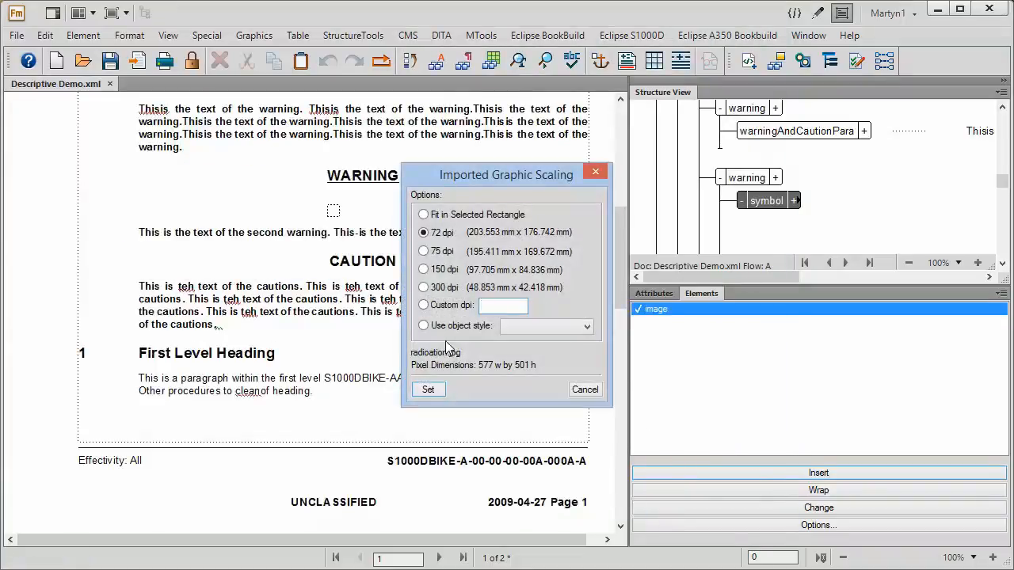
click(425, 287)
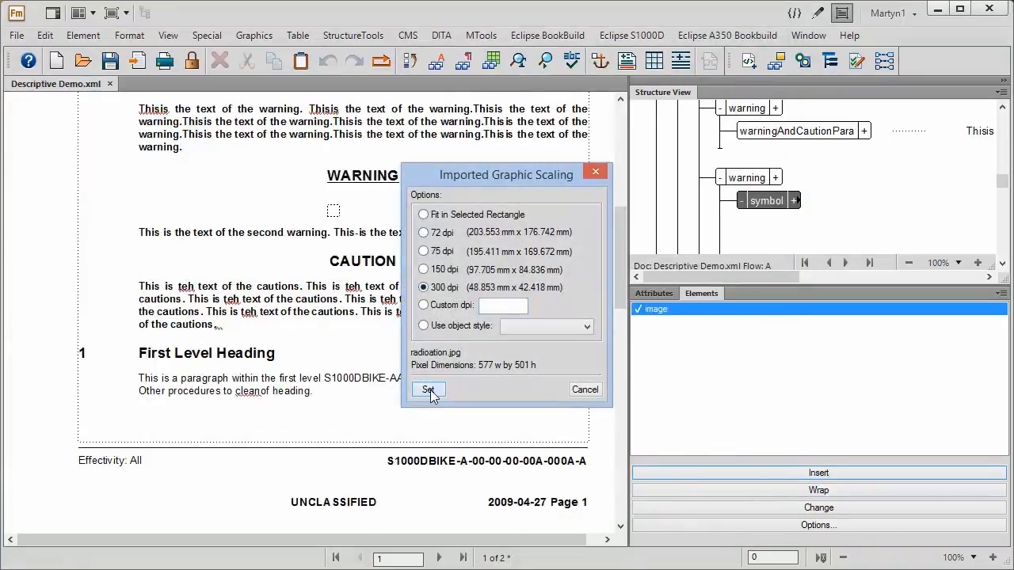
click(432, 389)
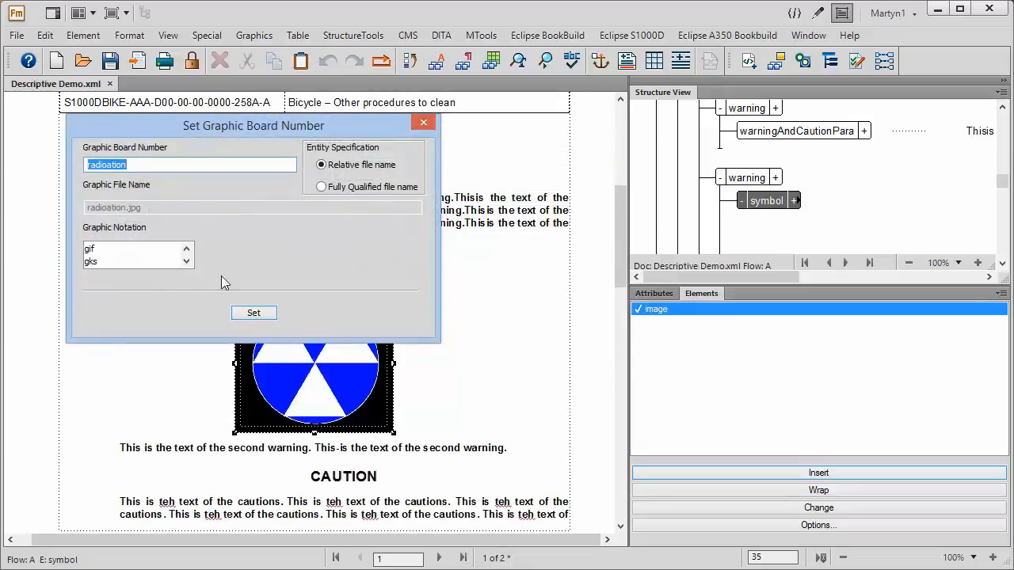
click(254, 314)
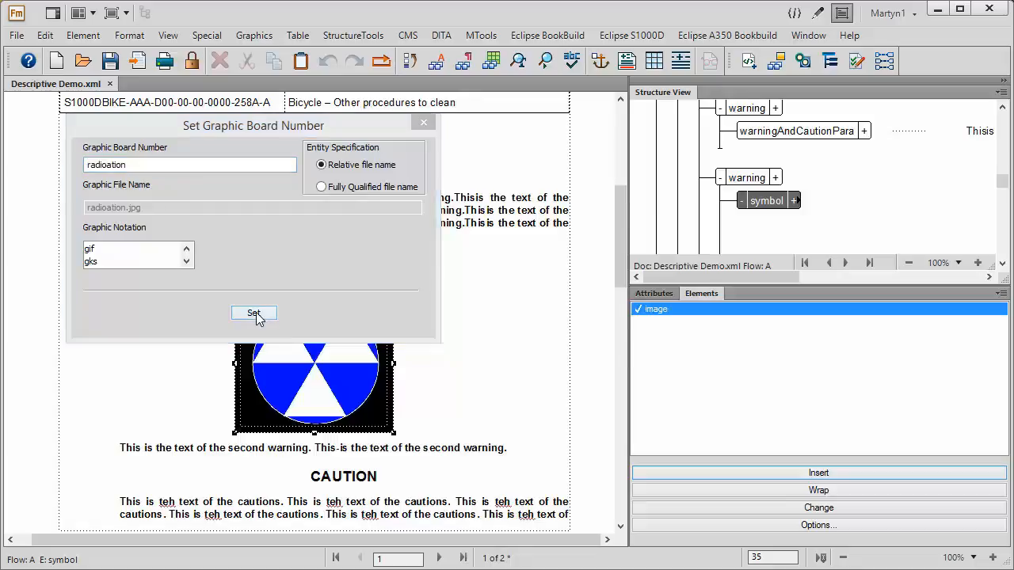
click(544, 323)
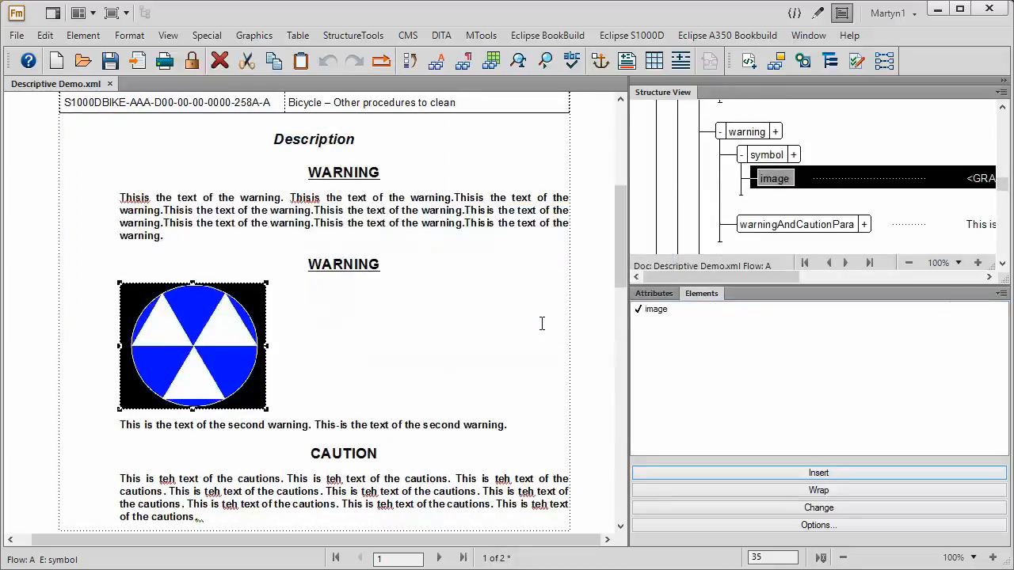
click(330, 365)
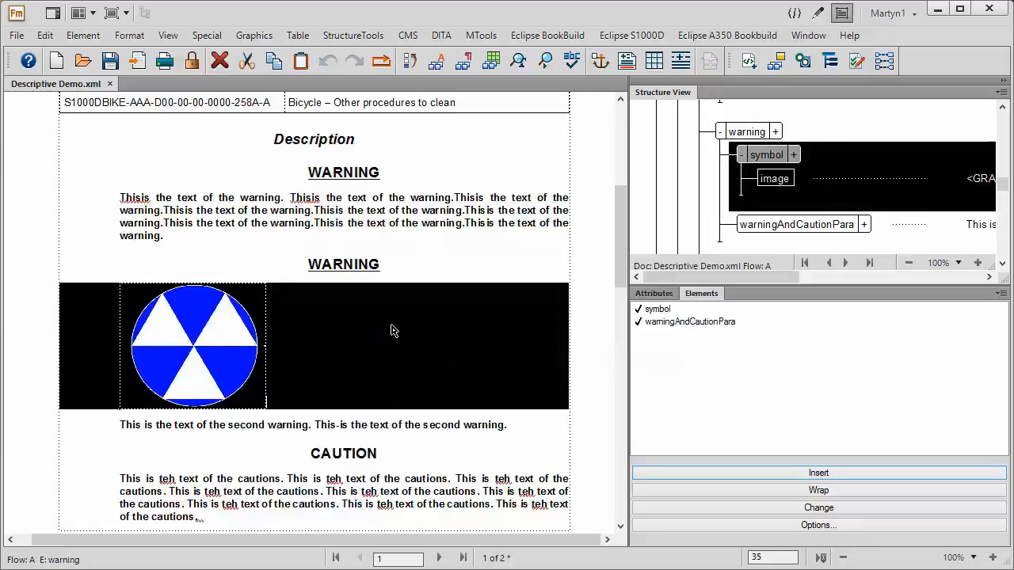
click(408, 274)
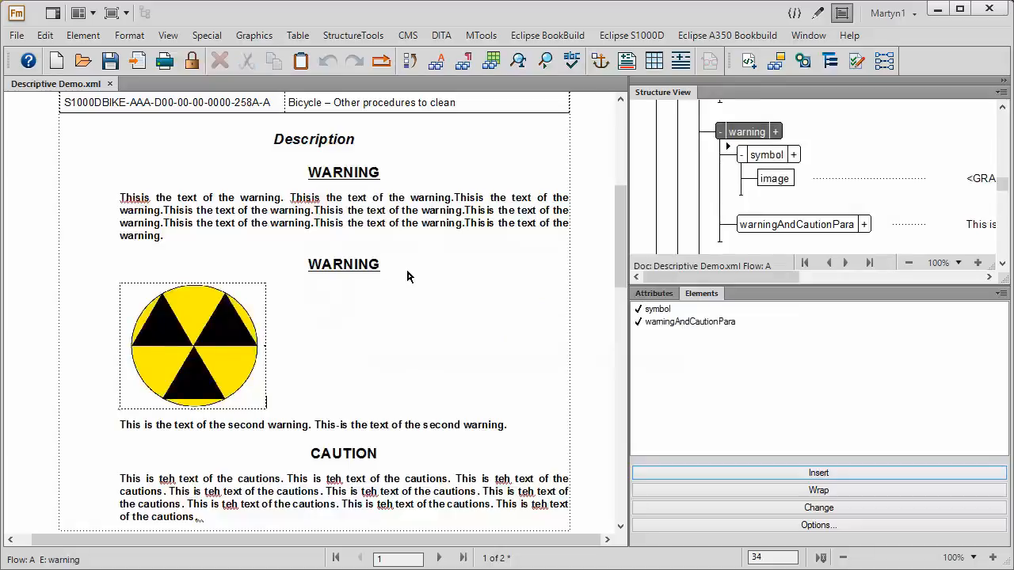
- Expand all attributes of the second warning's symbol element and set its reproductionHeight to 2cm
click(793, 156)
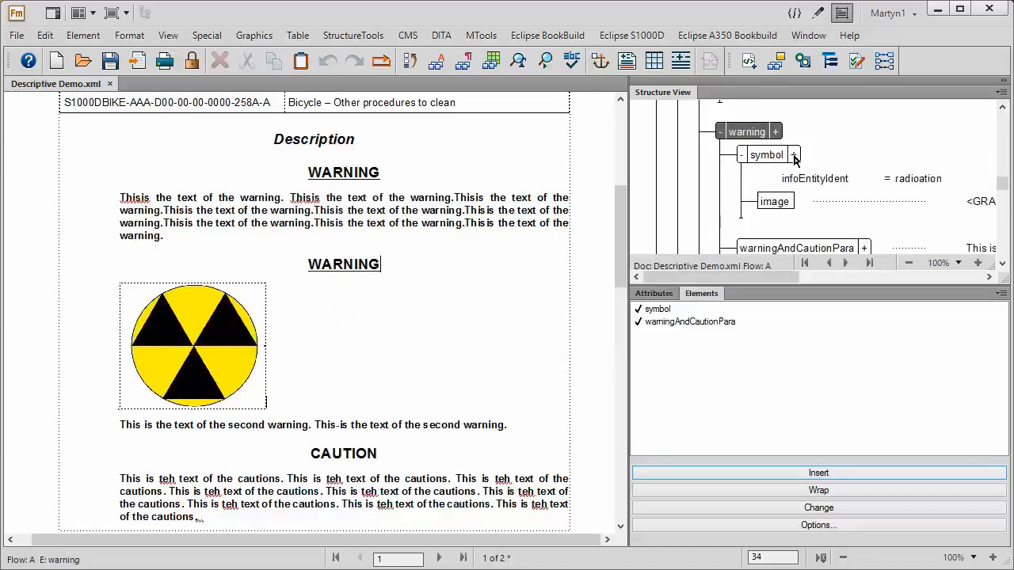
click(793, 155)
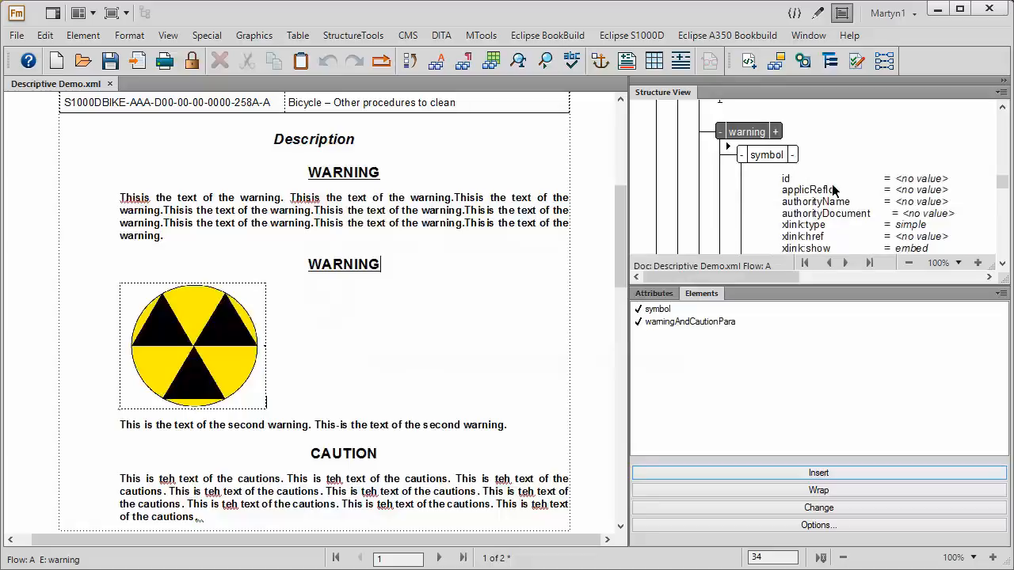
click(1001, 264)
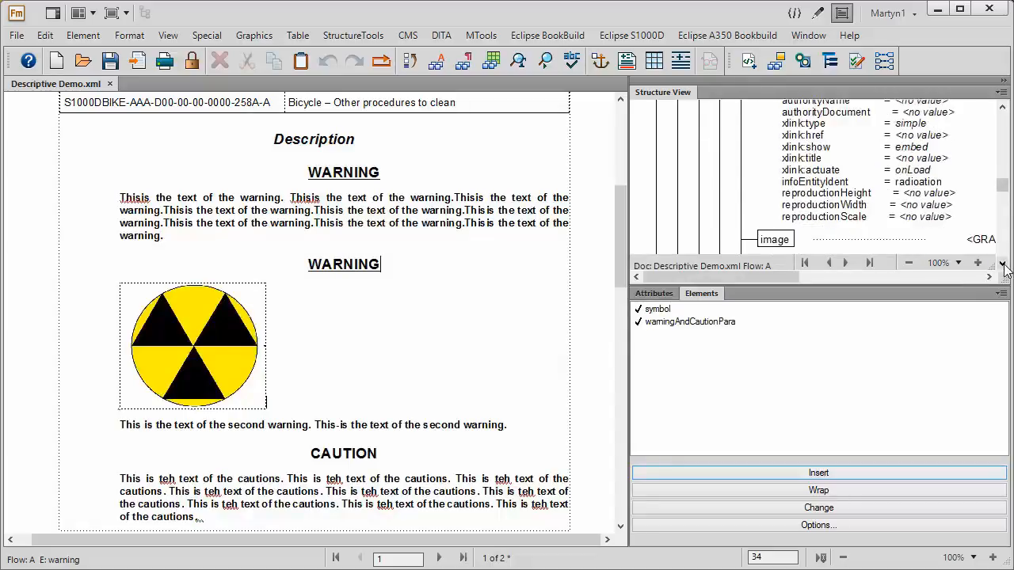
double_click(922, 198)
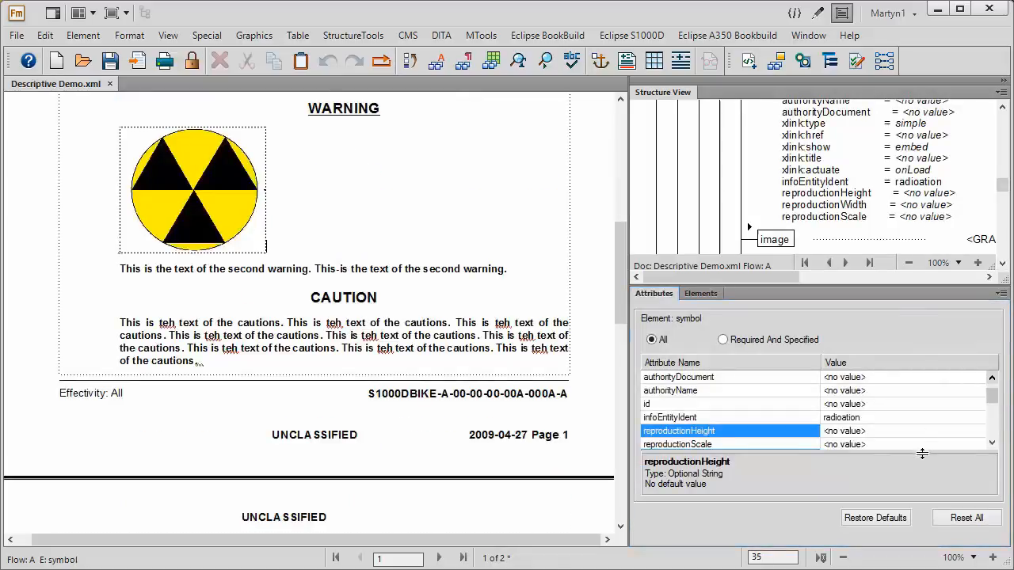
click(905, 430)
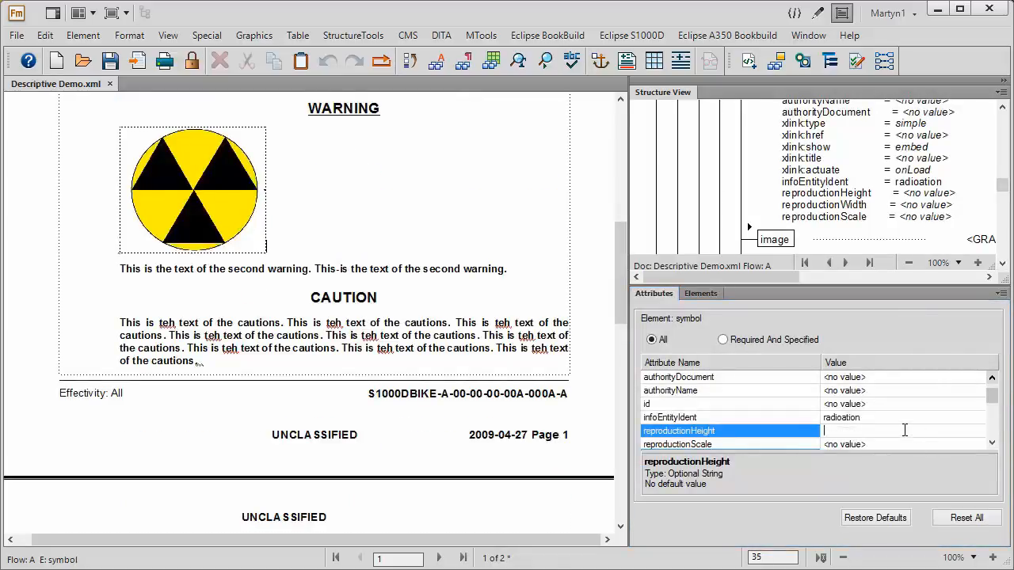
text(2cm)
- Set the symbol's reproductionWidth to 2cm and review its attributes in the document structure
click(993, 444)
click(916, 446)
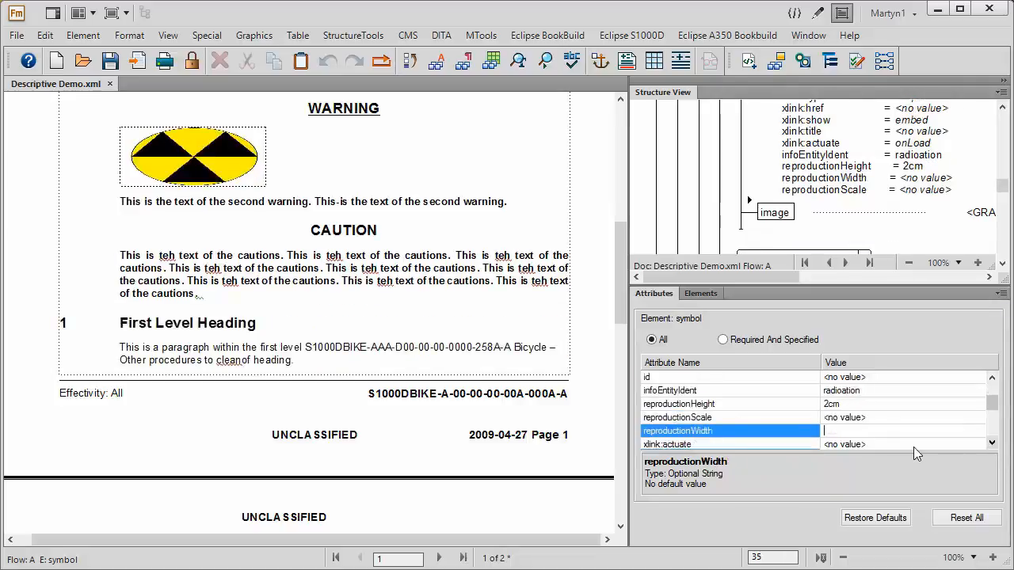
text(2c)
key(Return)
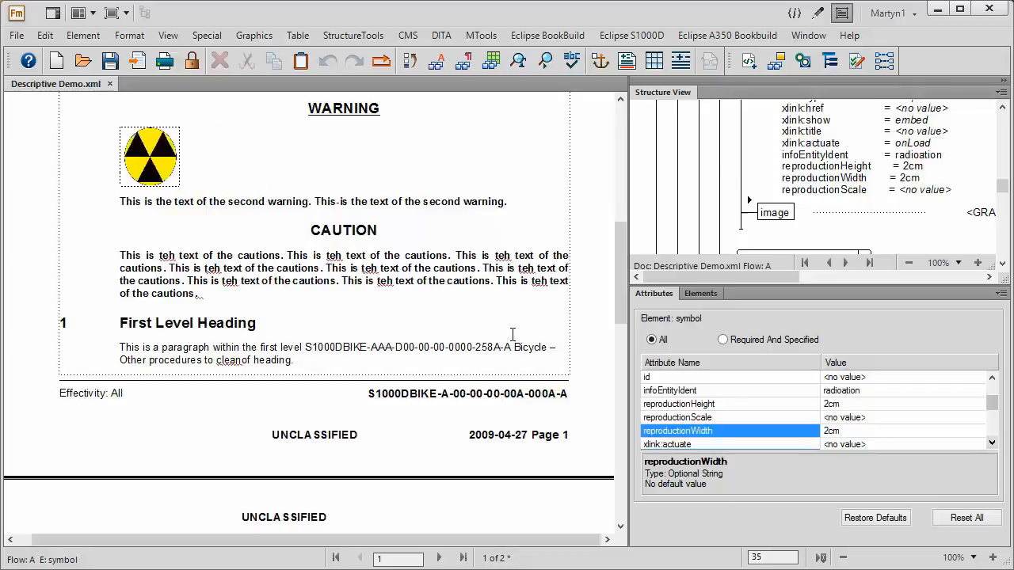
click(515, 339)
click(290, 176)
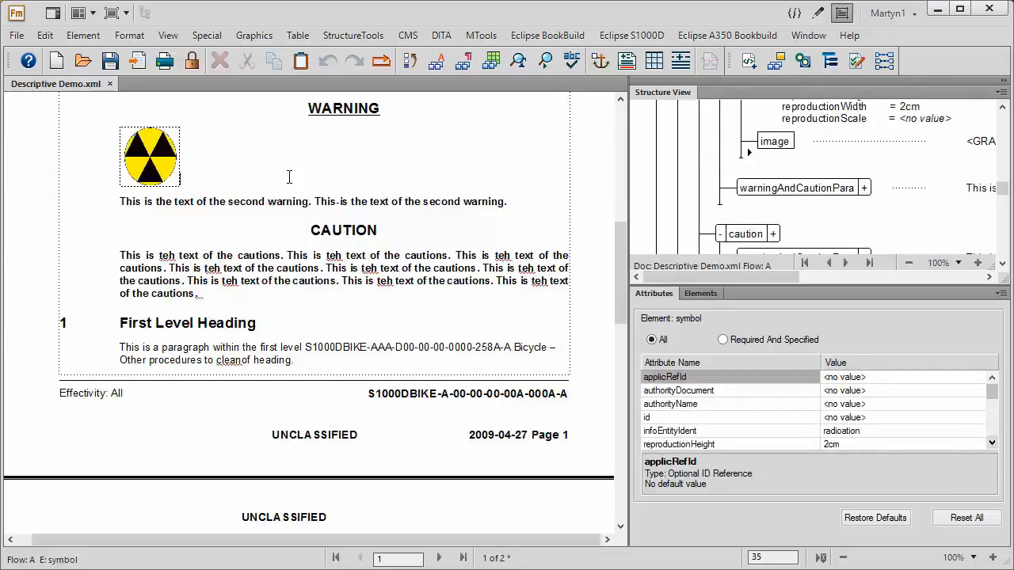
click(1003, 111)
click(1003, 111)
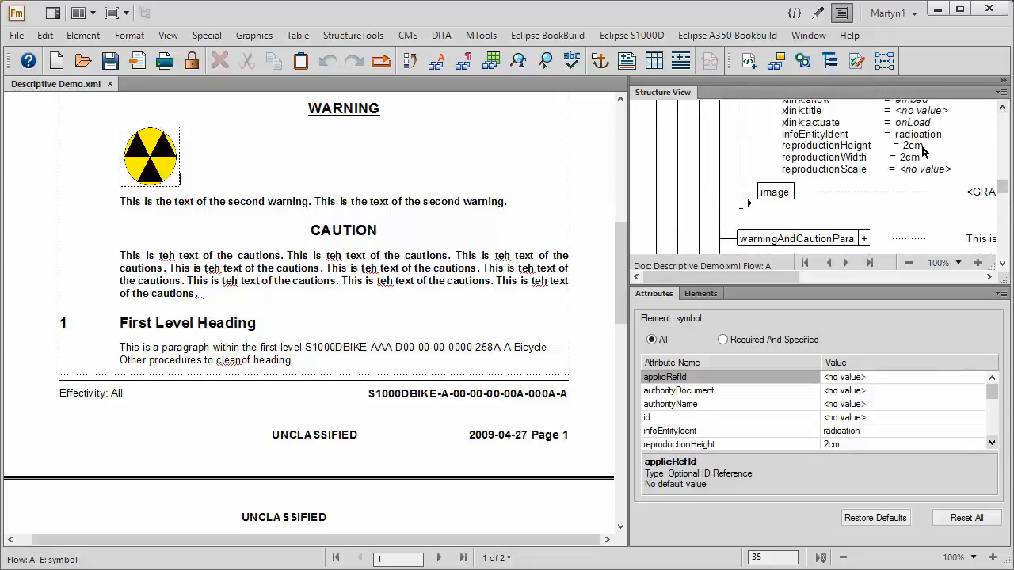